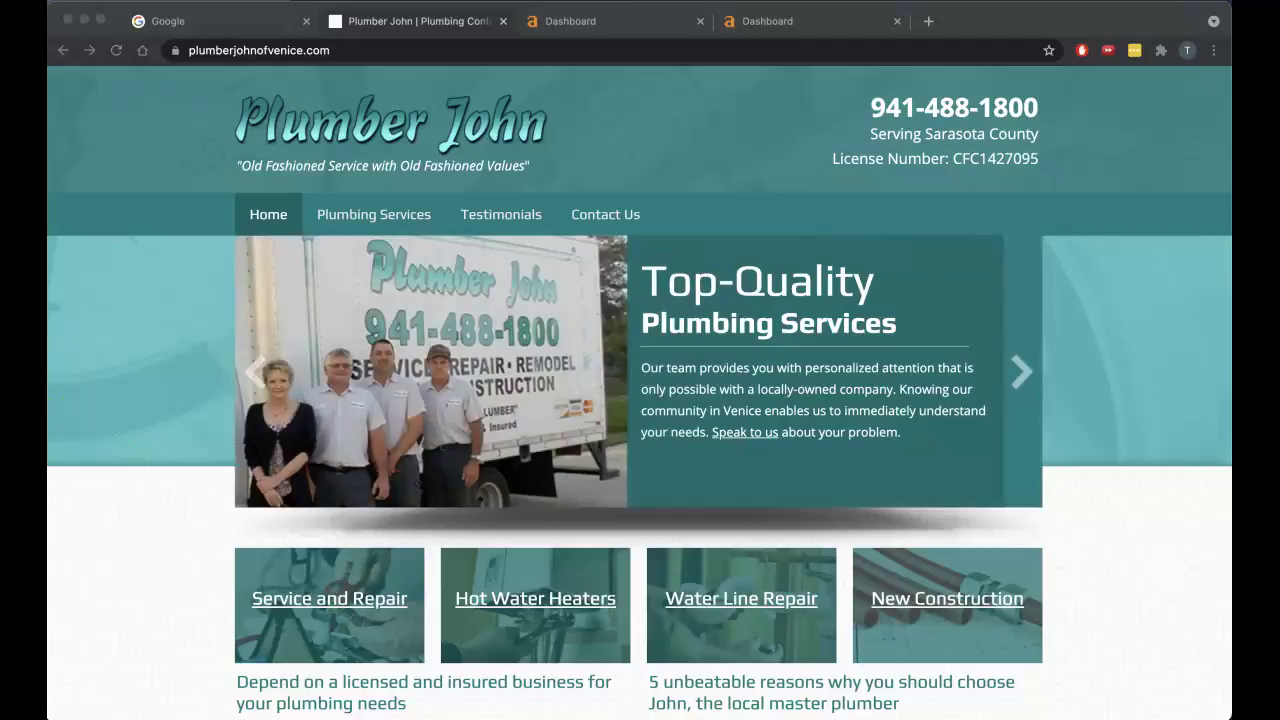
# - Search Google for 'plumbers venice fl' and scroll down to the local map pack listings
pyautogui.click(236, 20)
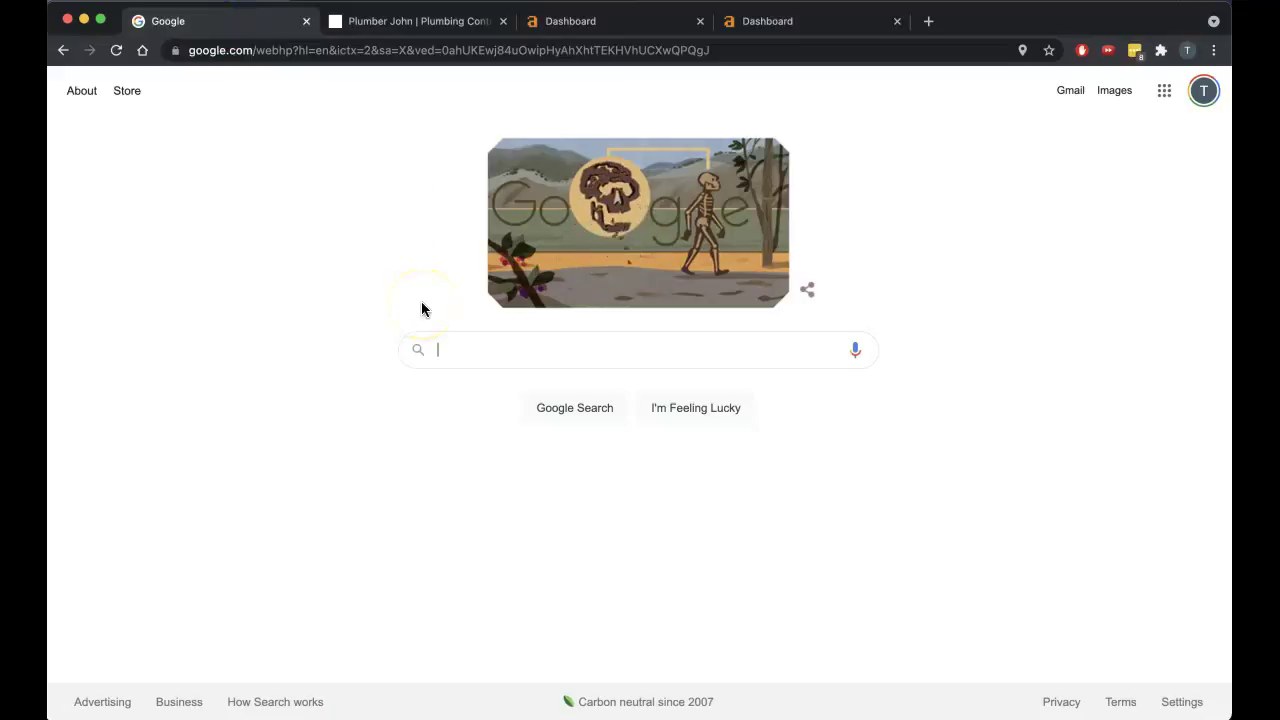
pyautogui.write('plumbers venice fl')
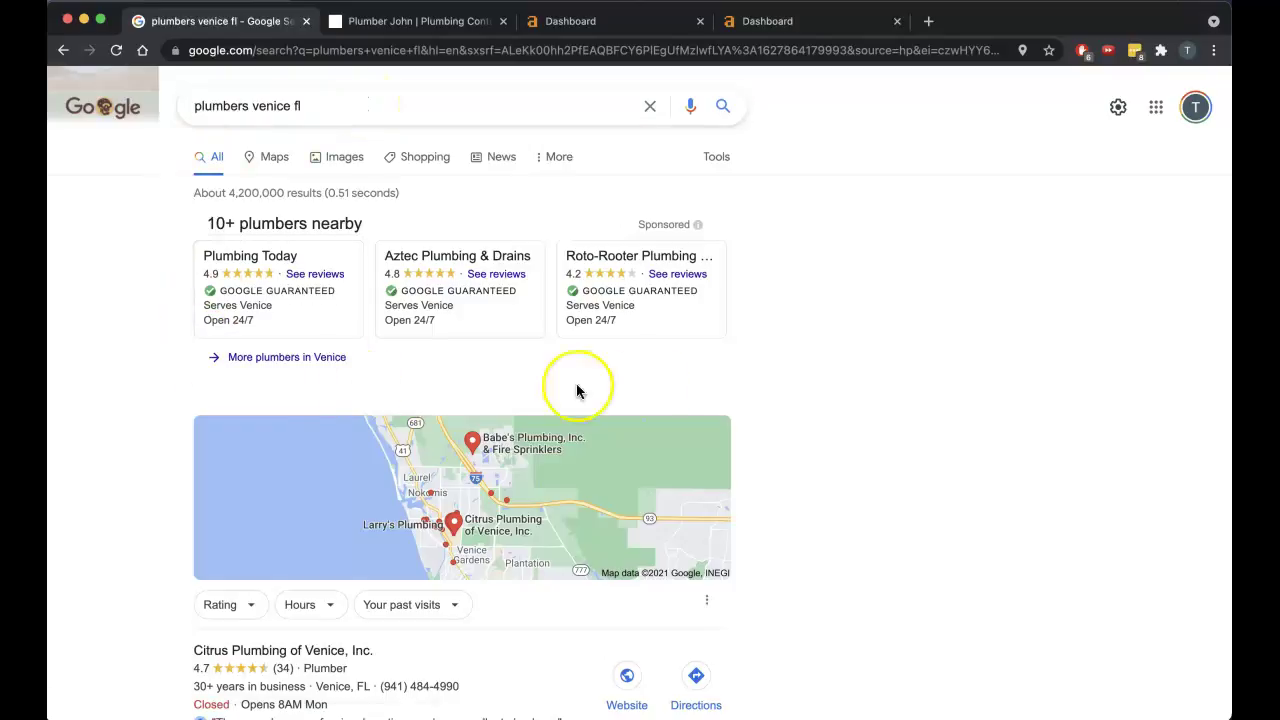
pyautogui.scroll(-5, 812, 358)
pyautogui.scroll(-2, 812, 358)
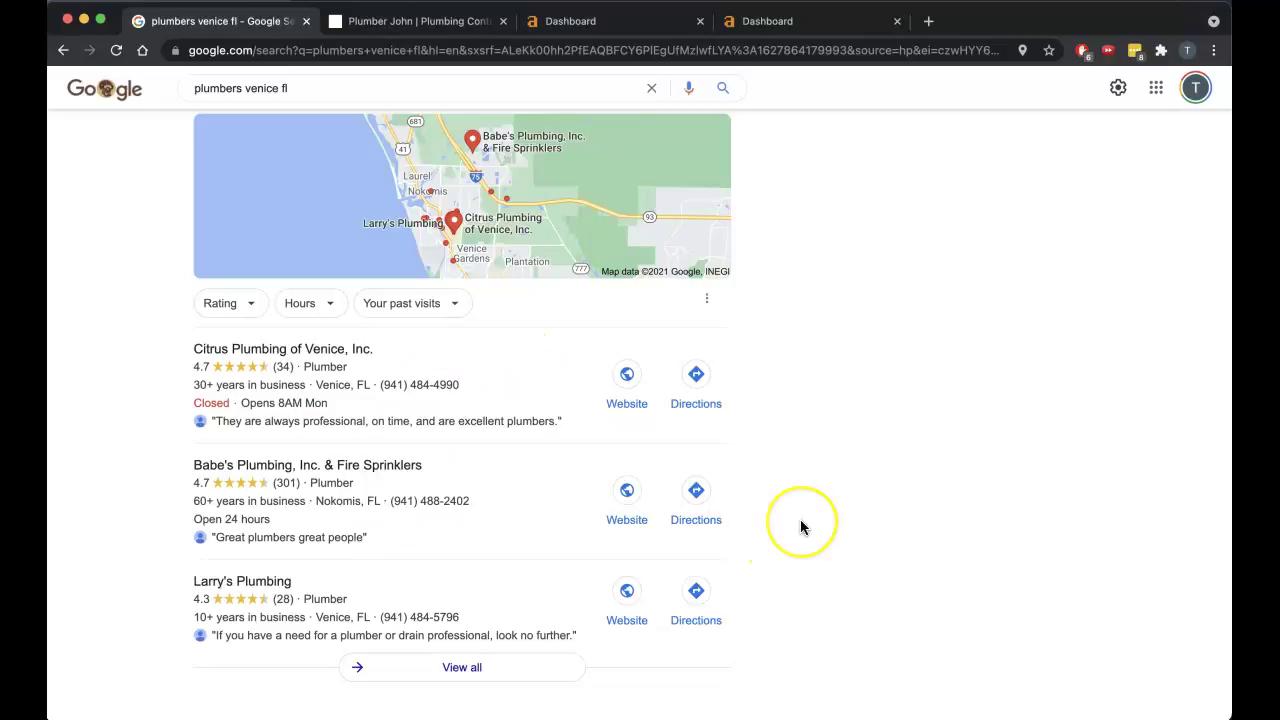
pyautogui.scroll(-1, 801, 527)
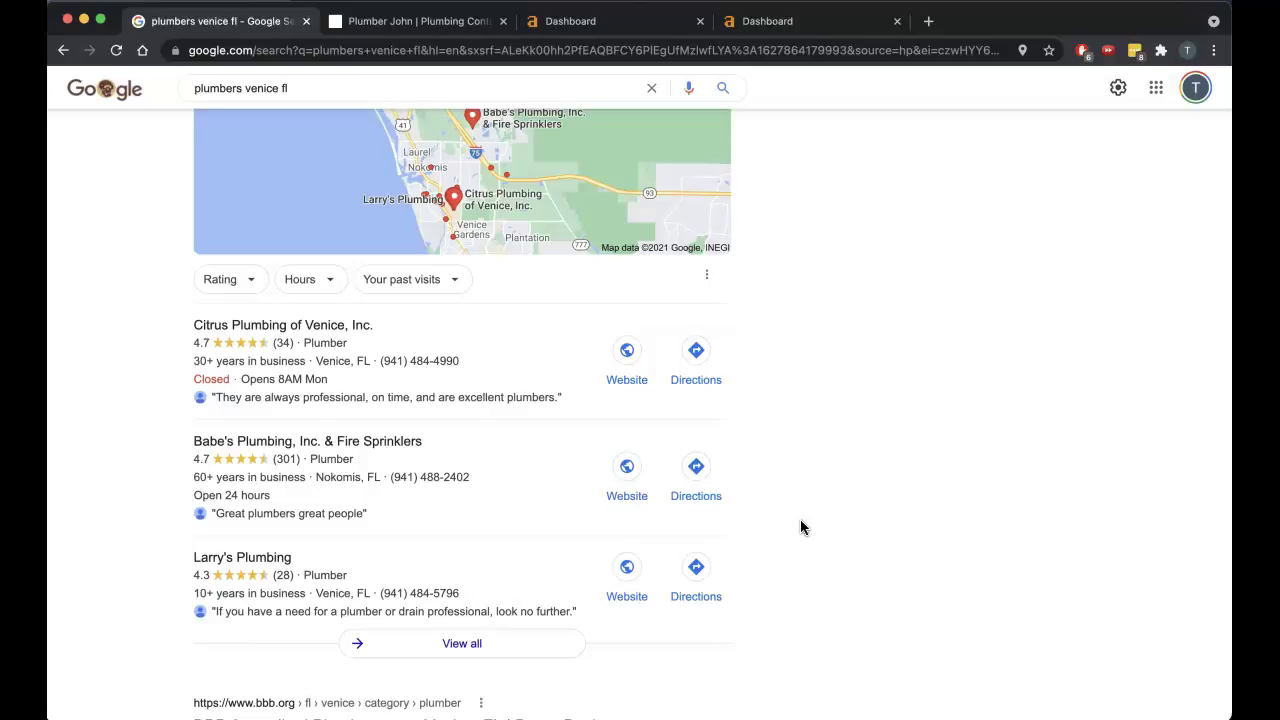
pyautogui.scroll(-1, 800, 527)
pyautogui.scroll(-3, 800, 527)
pyautogui.scroll(-1, 800, 527)
pyautogui.scroll(-1, 800, 527)
pyautogui.scroll(-1, 800, 527)
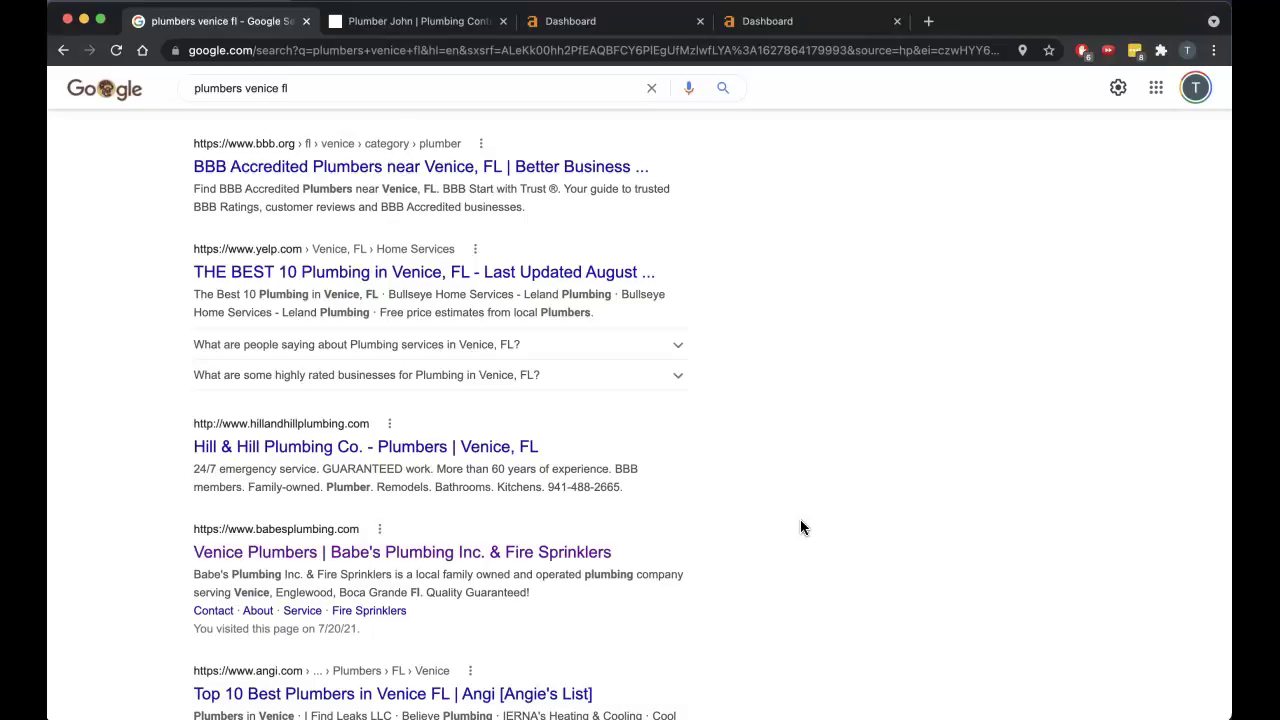
# - Open the Babe's Plumbing and Ray's Complete Plumbing results in new tabs
pyautogui.keyDown('super'); pyautogui.click(452, 556); pyautogui.keyUp('super')
pyautogui.scroll(-5, 449, 557)
pyautogui.keyDown('super'); pyautogui.click(400, 548); pyautogui.keyUp('super')
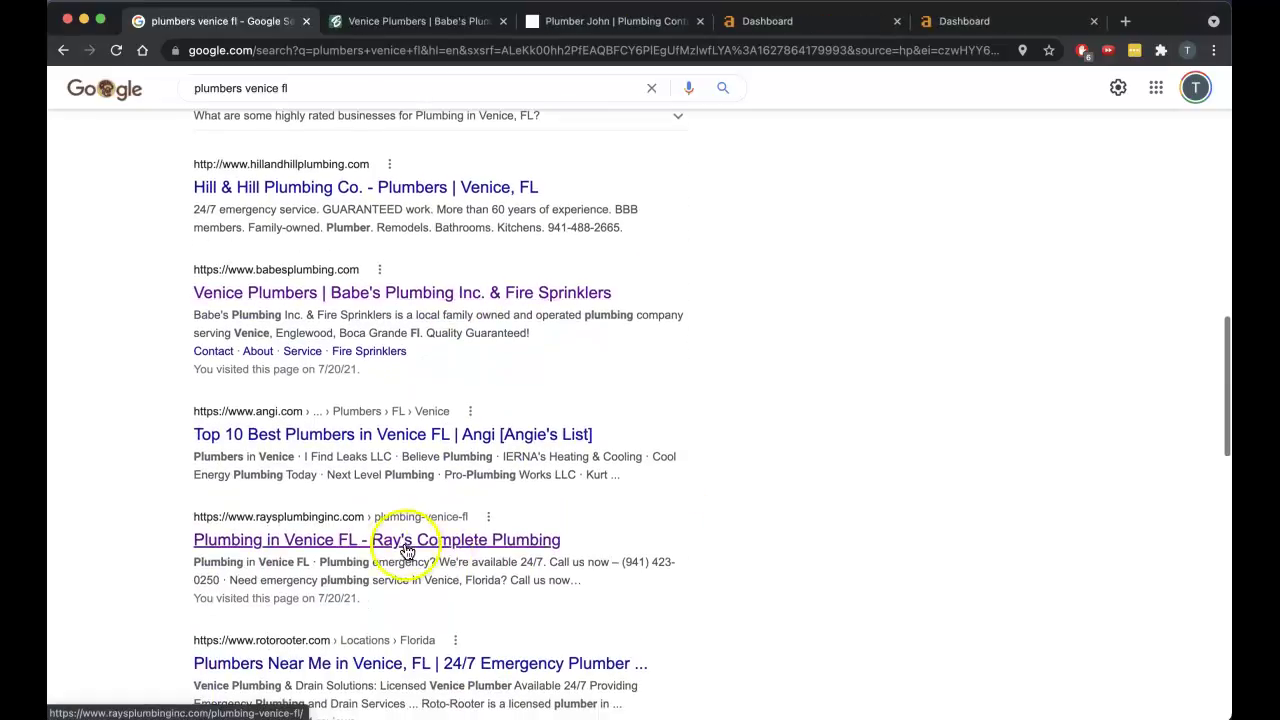
# - Return to the Plumber John site and look over its home page
pyautogui.click(686, 21)
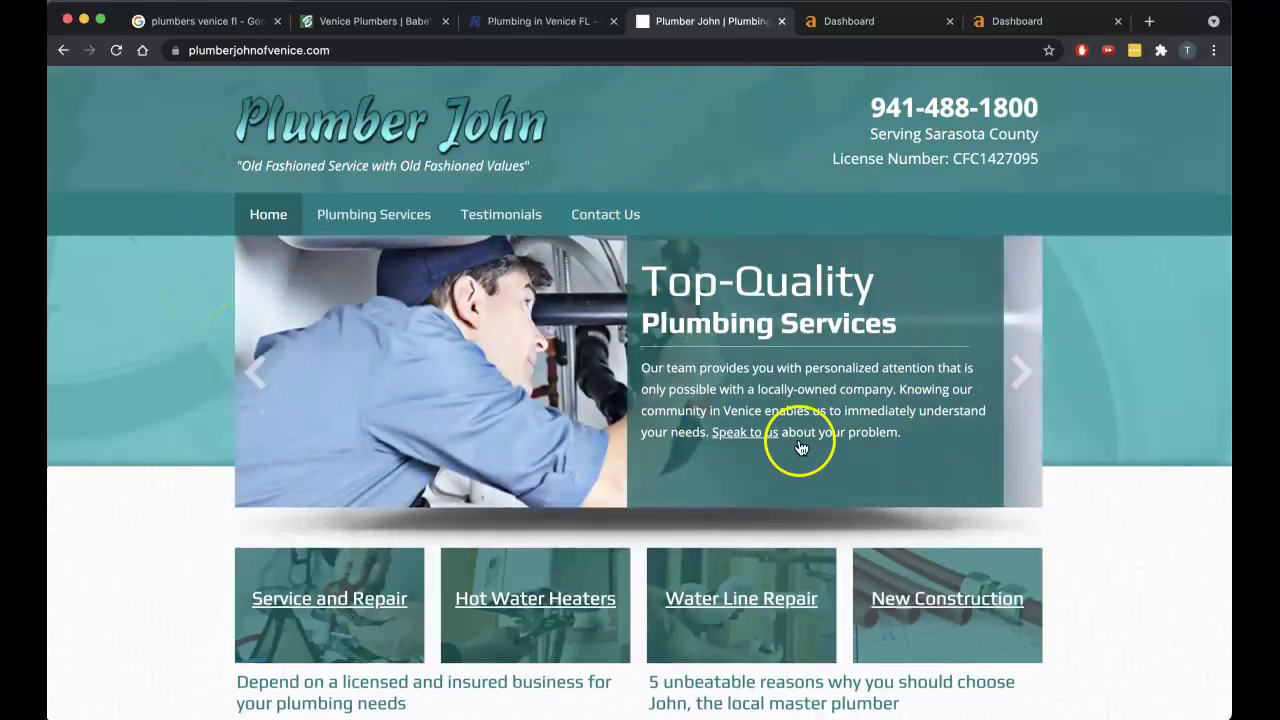
pyautogui.scroll(-1, 803, 443)
pyautogui.scroll(-4, 800, 447)
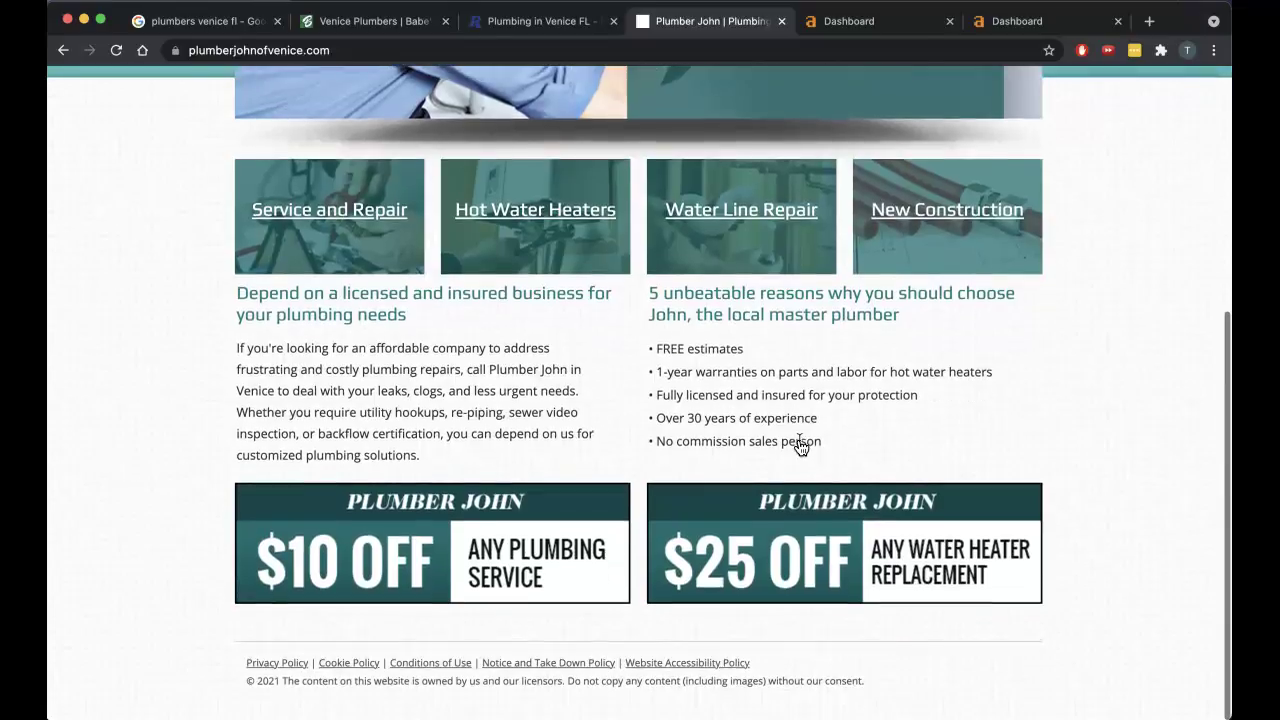
pyautogui.scroll(1, 800, 445)
pyautogui.scroll(4, 800, 447)
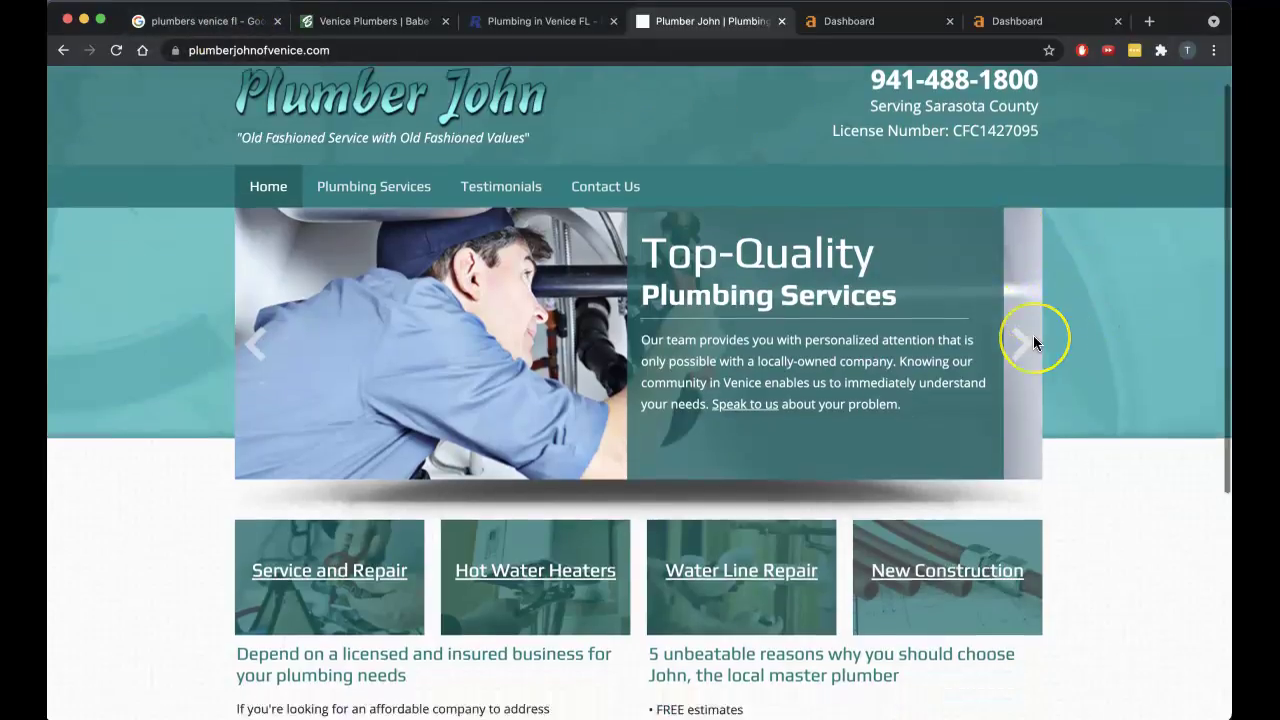
pyautogui.scroll(-5, 1035, 343)
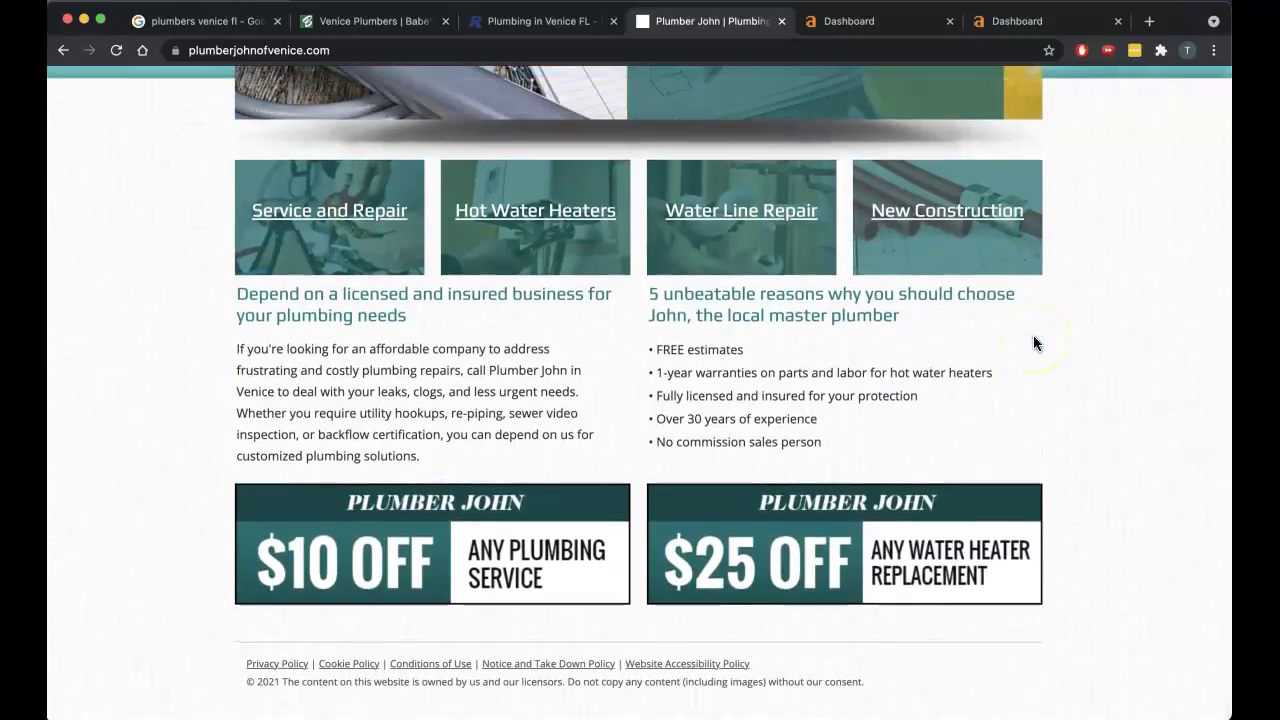
pyautogui.scroll(2, 1034, 343)
pyautogui.scroll(-2, 1034, 343)
pyautogui.scroll(5, 1033, 335)
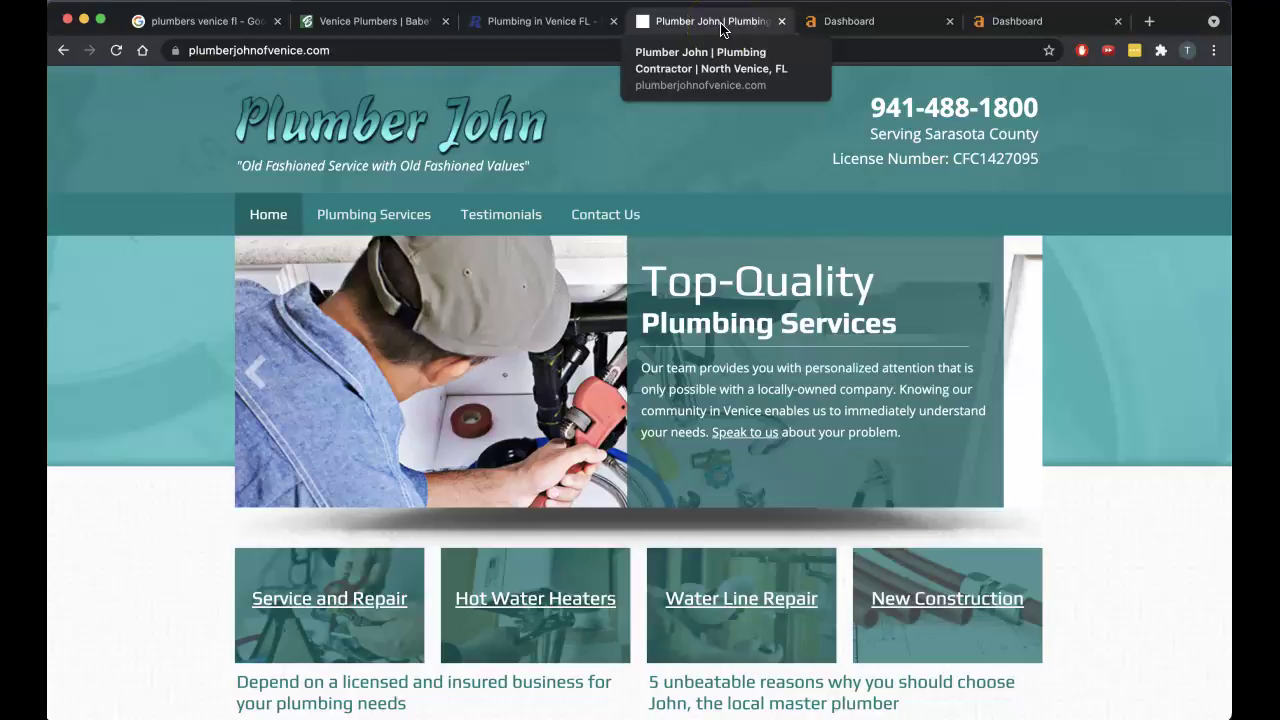
# - Show Ray's Complete Plumbing page and highlight its 'Plumbing in Venice FL' heading
pyautogui.click(543, 20)
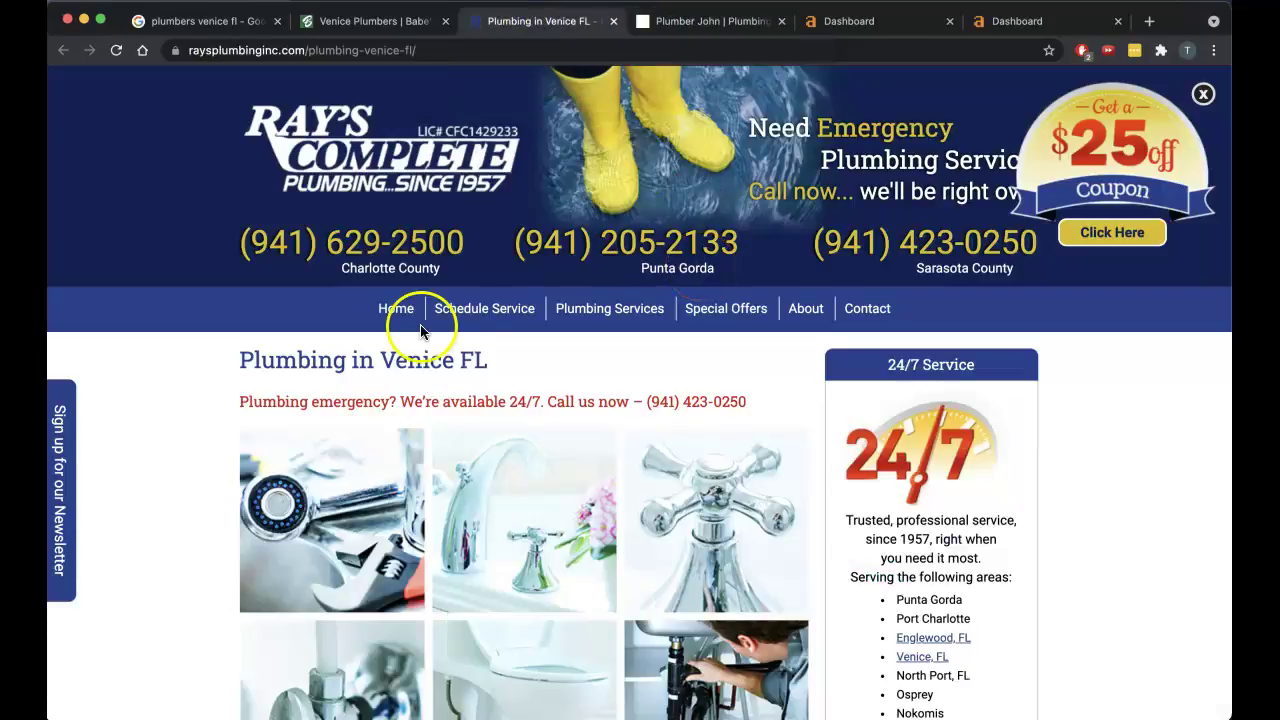
pyautogui.scroll(-3, 151, 410)
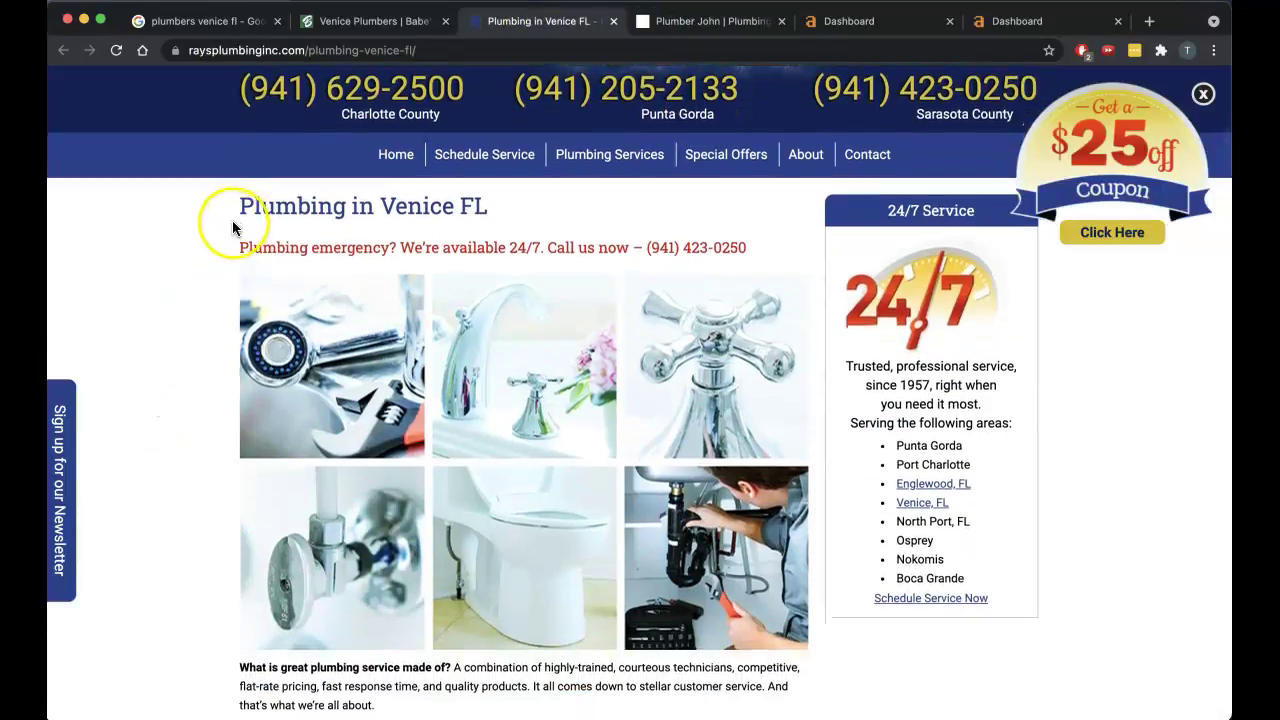
pyautogui.moveTo(237, 207); pyautogui.dragTo(490, 222)
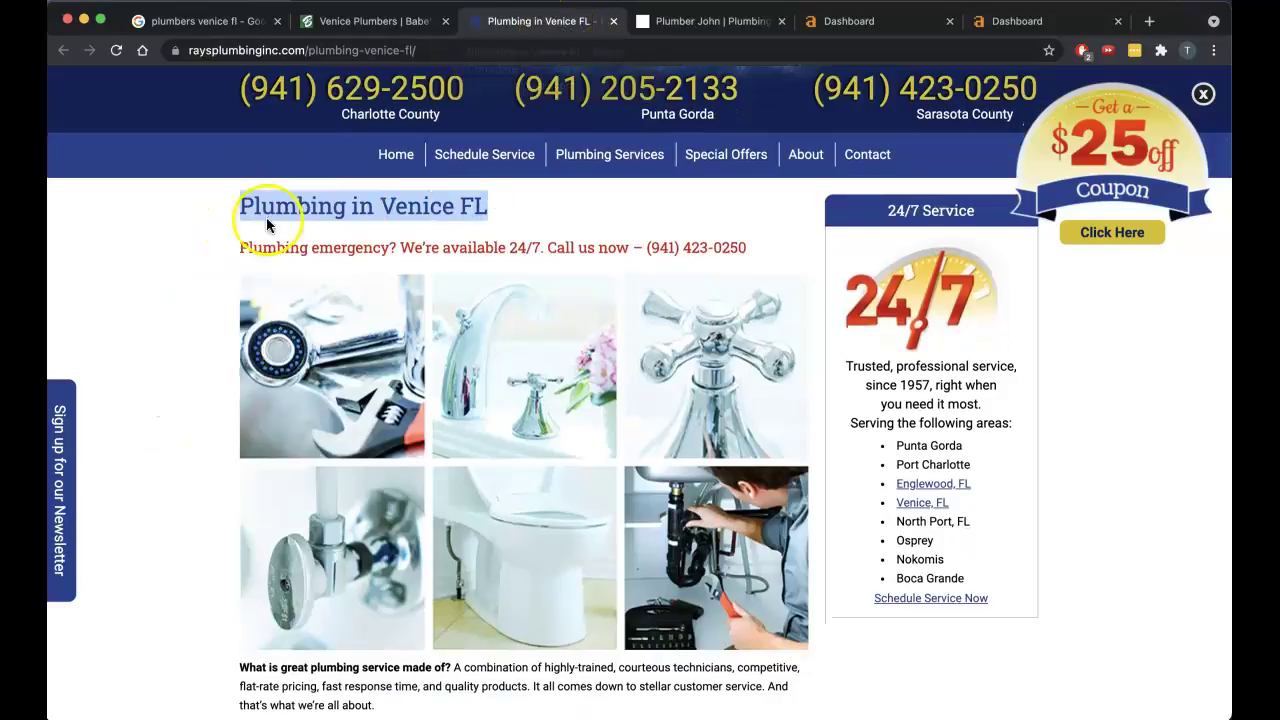
# - Review Ray's page services, specials and contact details, then return toward the top
pyautogui.scroll(-3, 195, 293)
pyautogui.scroll(-2, 196, 301)
pyautogui.scroll(-2, 196, 301)
pyautogui.scroll(-1, 196, 301)
pyautogui.scroll(-2, 196, 301)
pyautogui.scroll(-3, 196, 301)
pyautogui.scroll(-2, 196, 301)
pyautogui.scroll(-3, 196, 301)
pyautogui.scroll(-1, 336, 237)
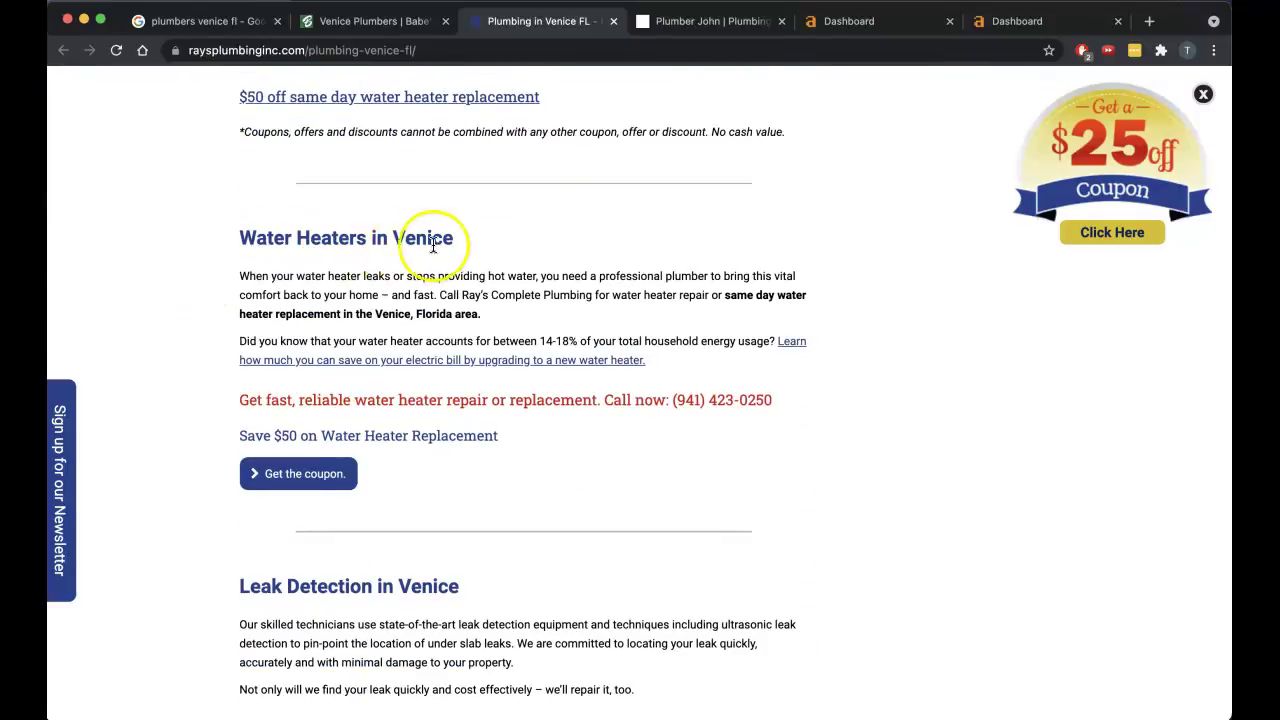
pyautogui.scroll(-2, 280, 245)
pyautogui.scroll(-1, 305, 247)
pyautogui.scroll(-1, 305, 247)
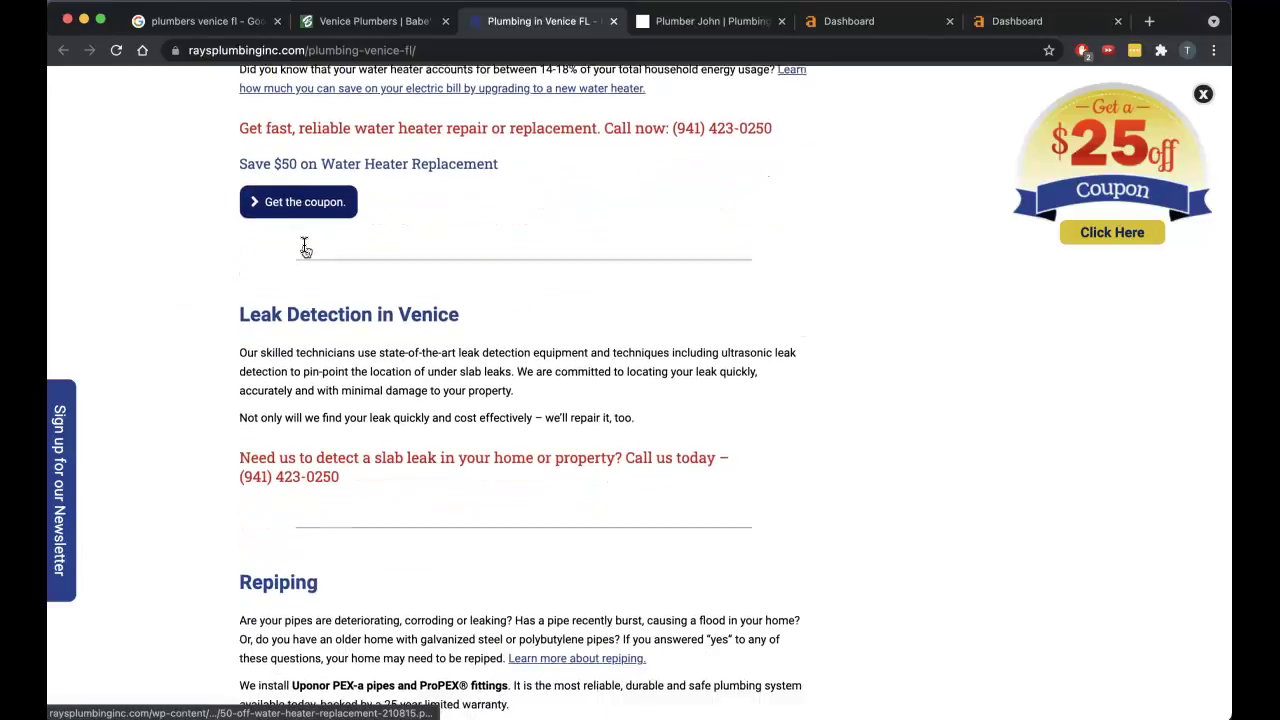
pyautogui.scroll(-1, 305, 250)
pyautogui.scroll(-1, 360, 138)
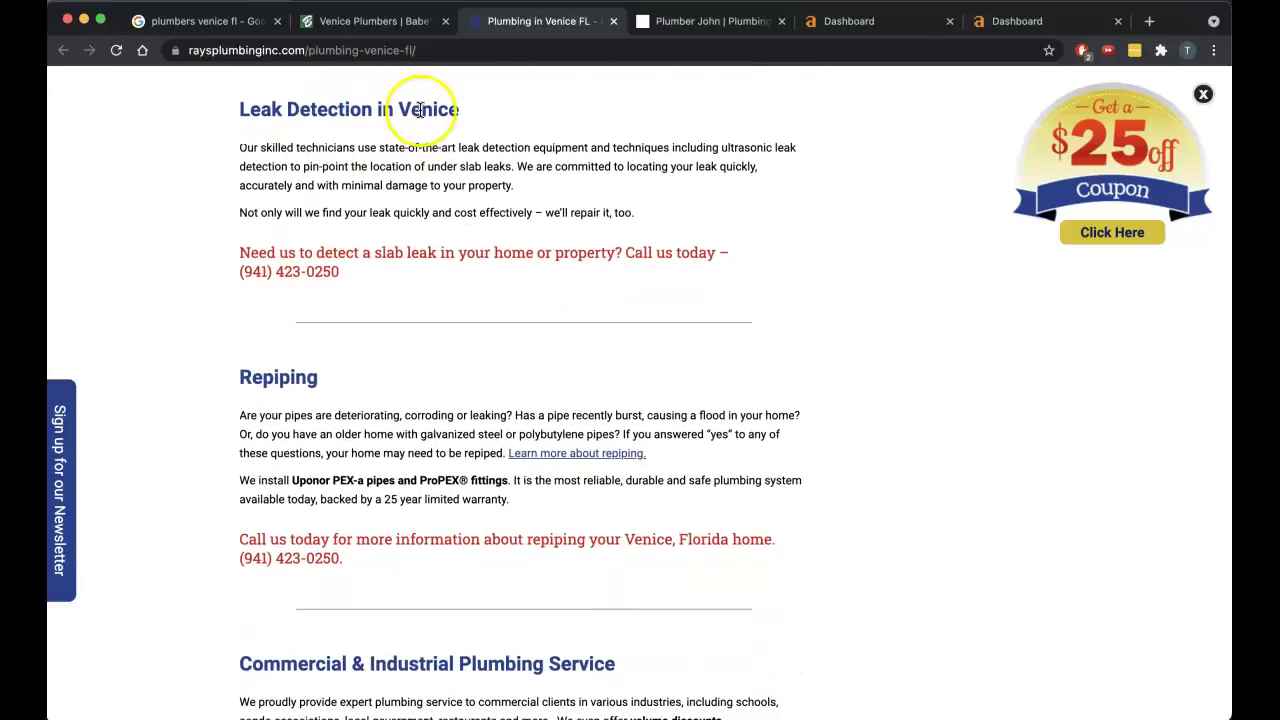
pyautogui.scroll(-1, 420, 110)
pyautogui.scroll(-2, 466, 189)
pyautogui.scroll(-3, 463, 180)
pyautogui.scroll(-2, 467, 187)
pyautogui.scroll(-2, 467, 187)
pyautogui.scroll(-3, 467, 187)
pyautogui.scroll(-2, 467, 187)
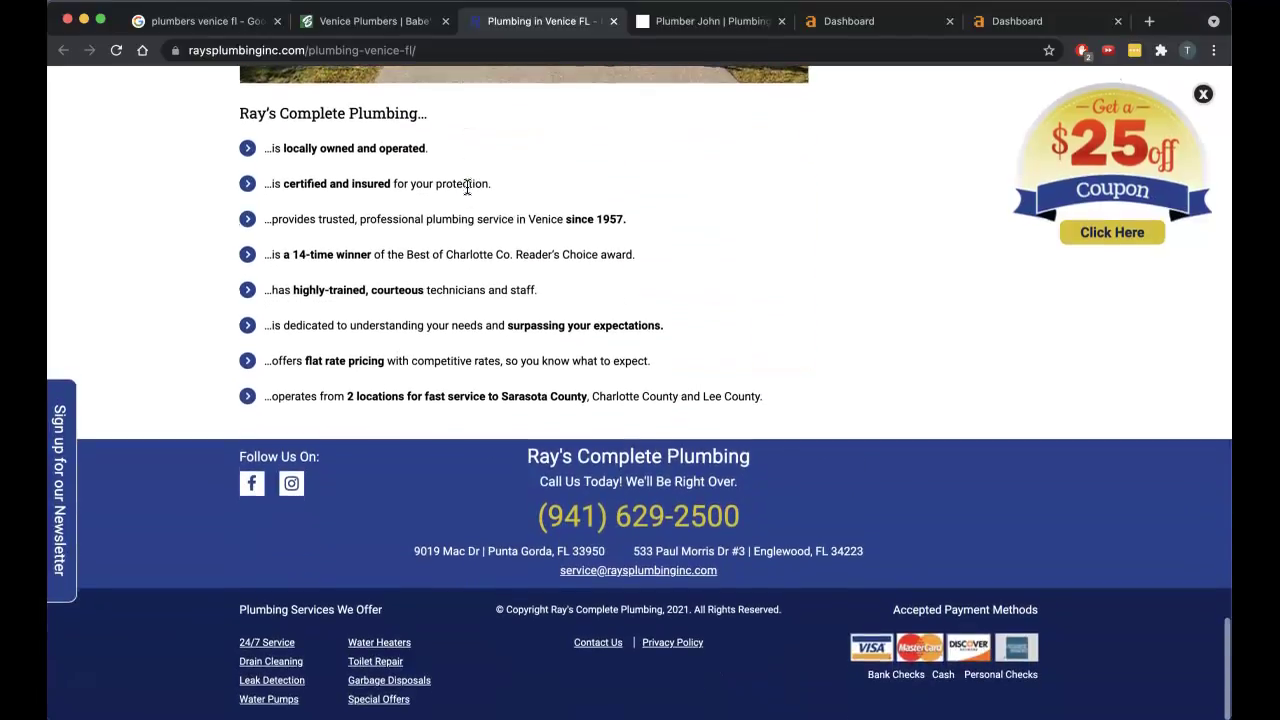
pyautogui.scroll(7, 466, 187)
pyautogui.scroll(8, 466, 188)
pyautogui.scroll(8, 466, 190)
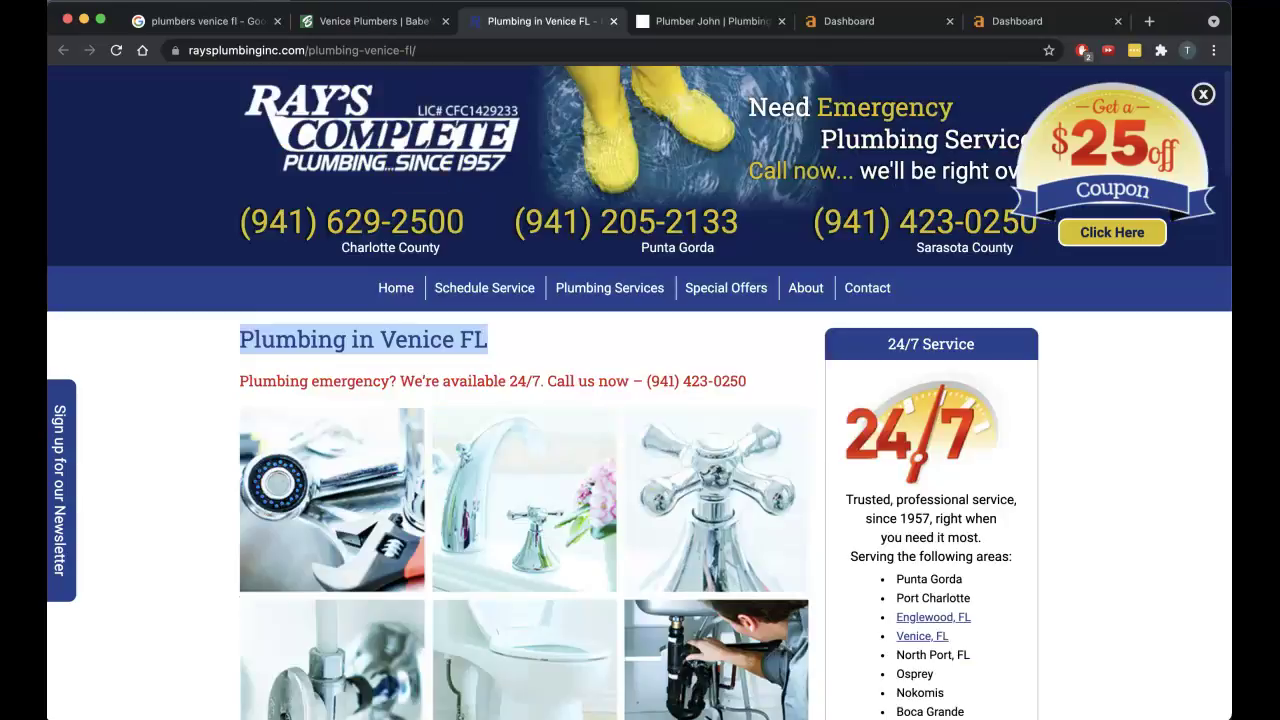
# - Show the Babe's Plumbing site and highlight 'Plumber in Venice' in its heading
pyautogui.click(360, 24)
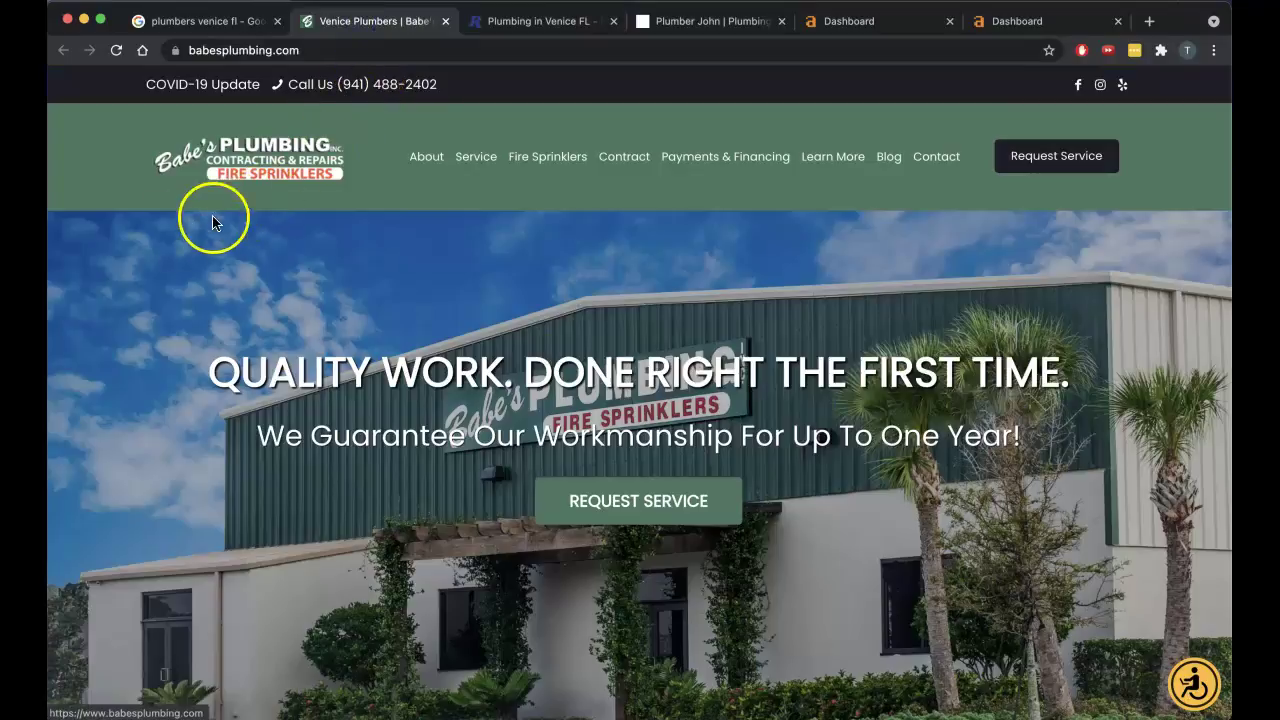
pyautogui.scroll(-1, 281, 201)
pyautogui.scroll(-3, 281, 201)
pyautogui.scroll(-3, 278, 200)
pyautogui.scroll(-1, 278, 200)
pyautogui.scroll(-1, 371, 298)
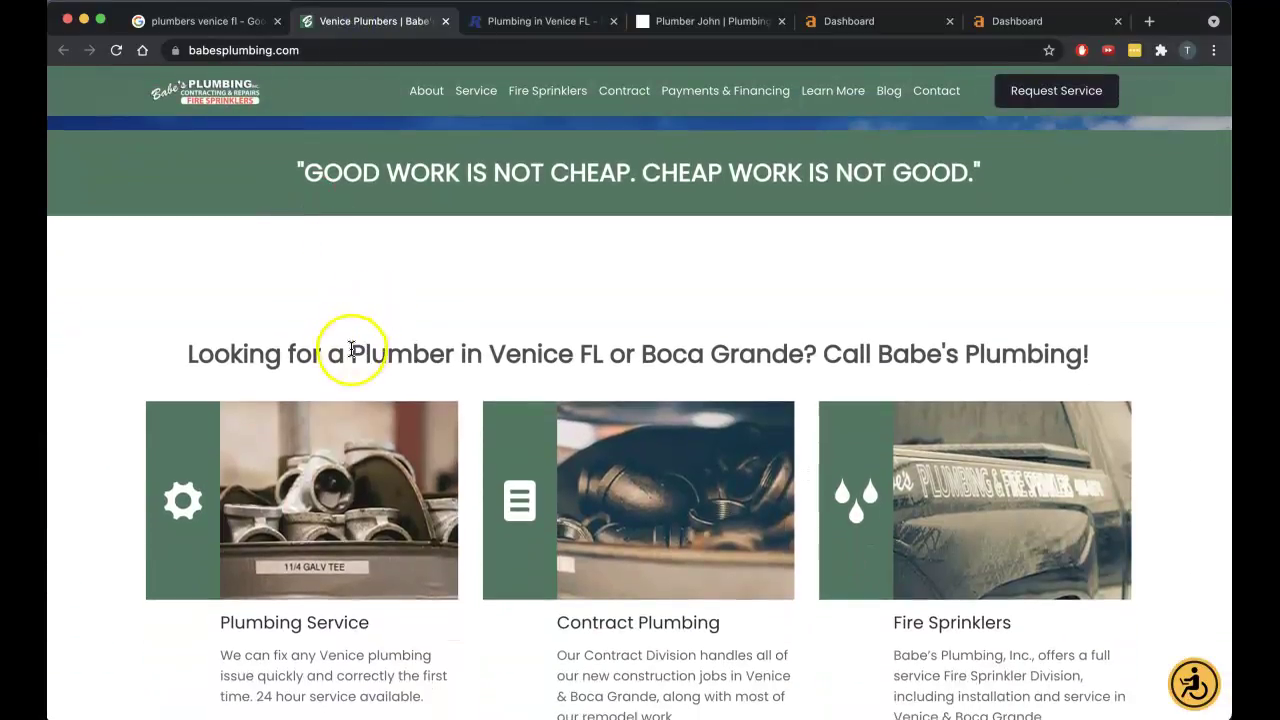
pyautogui.moveTo(351, 354); pyautogui.dragTo(602, 364)
# - Review the Babe's page down to its footer and select the babesplumbing.com address
pyautogui.scroll(-3, 602, 364)
pyautogui.scroll(-3, 602, 364)
pyautogui.scroll(-2, 602, 364)
pyautogui.scroll(-3, 602, 364)
pyautogui.scroll(-5, 602, 364)
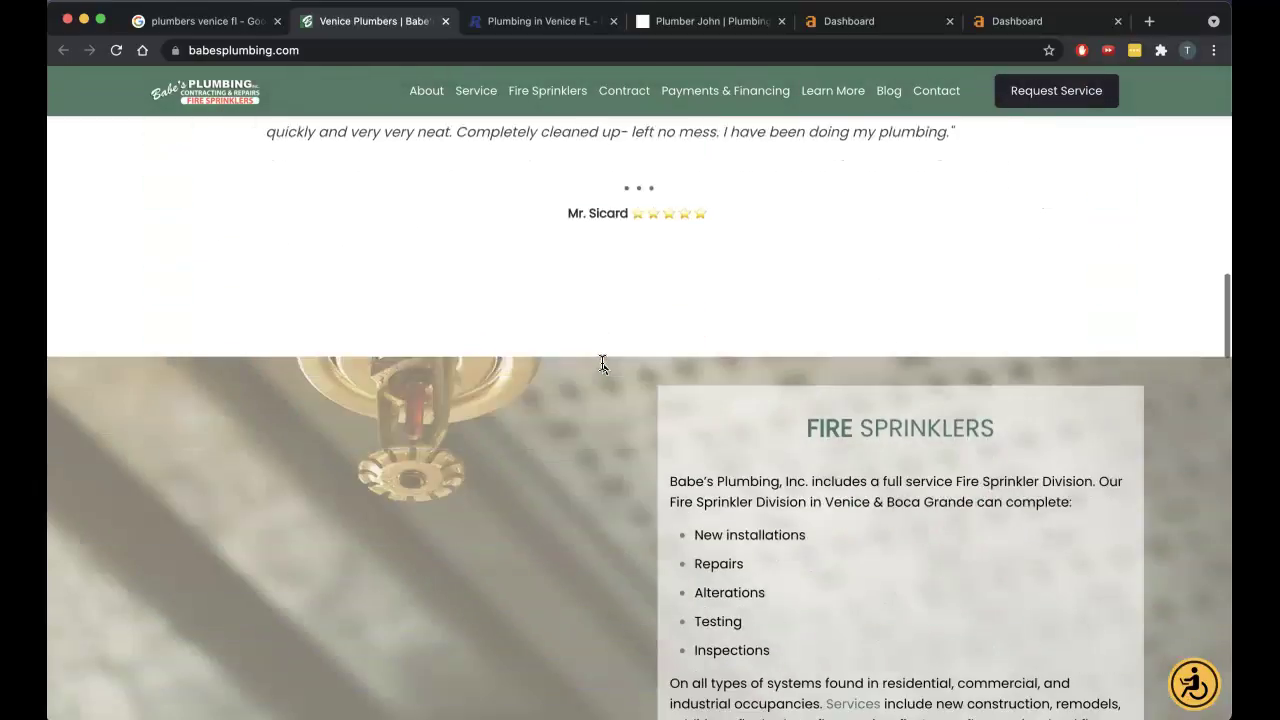
pyautogui.scroll(1, 602, 364)
pyautogui.scroll(3, 602, 364)
pyautogui.scroll(-3, 1047, 320)
pyautogui.scroll(-3, 1047, 320)
pyautogui.scroll(-4, 1047, 320)
pyautogui.scroll(-3, 1047, 320)
pyautogui.scroll(-2, 1046, 326)
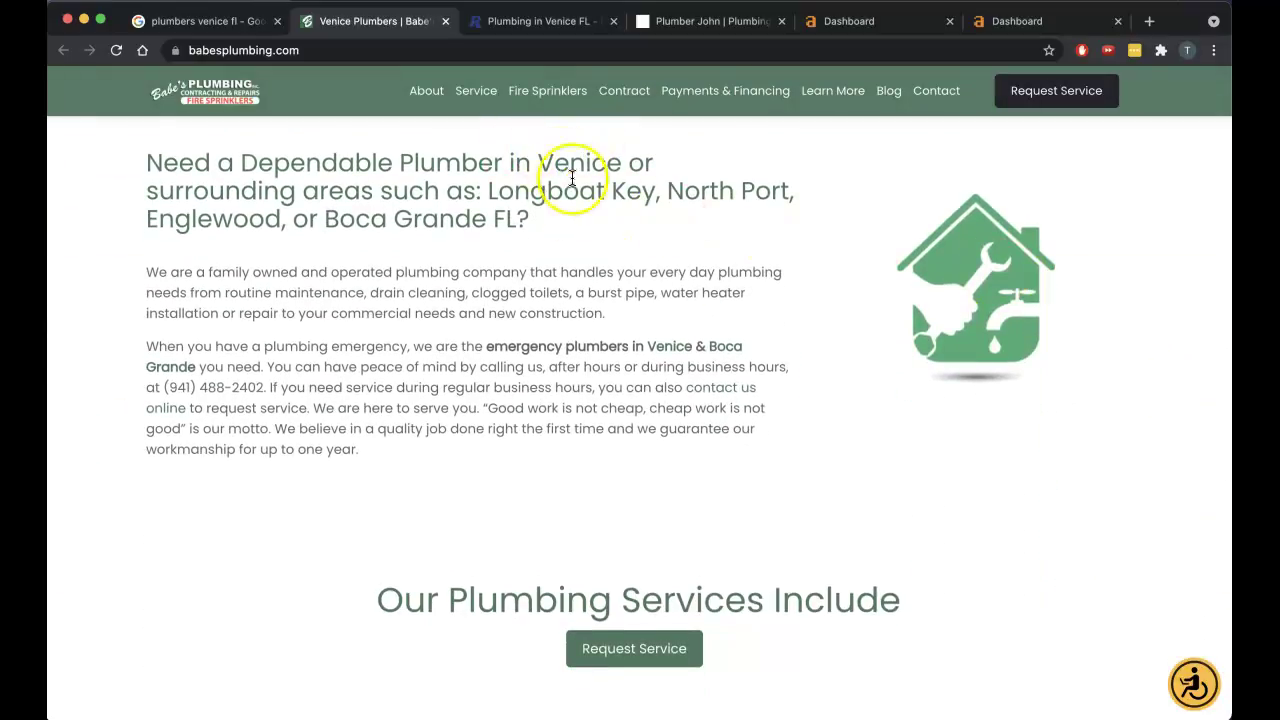
pyautogui.scroll(-2, 622, 497)
pyautogui.scroll(-2, 585, 450)
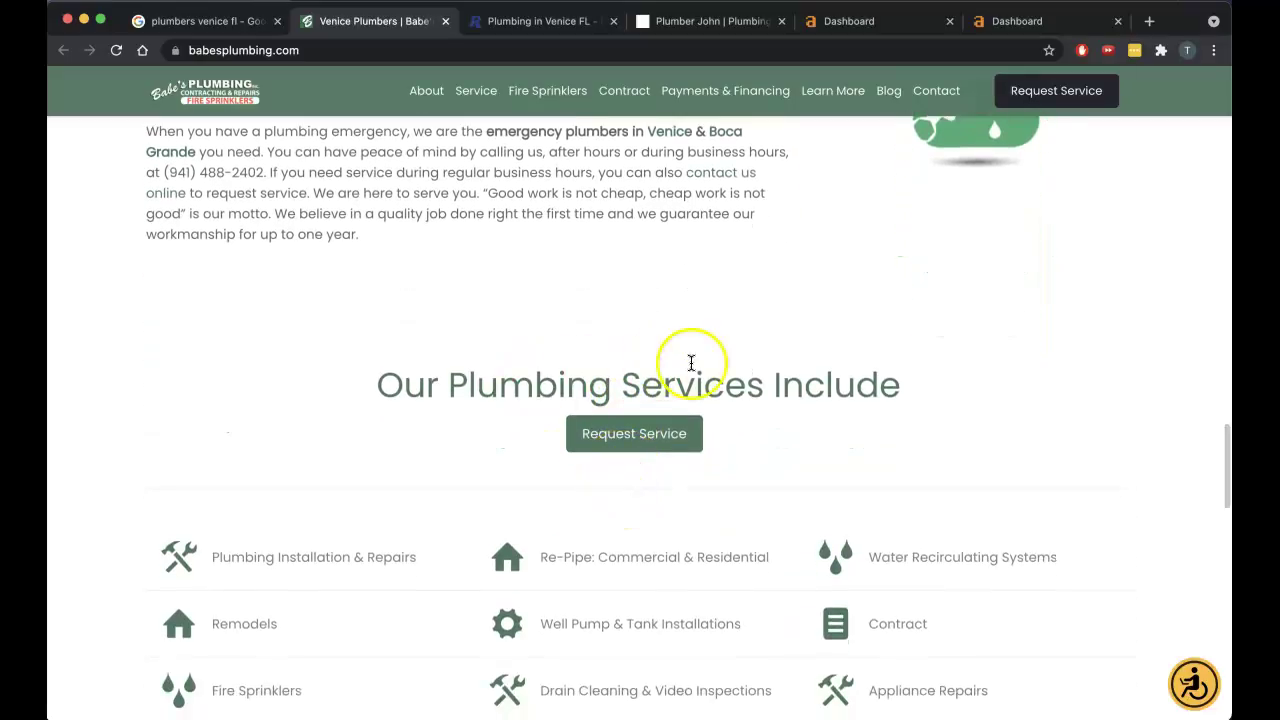
pyautogui.scroll(-2, 700, 366)
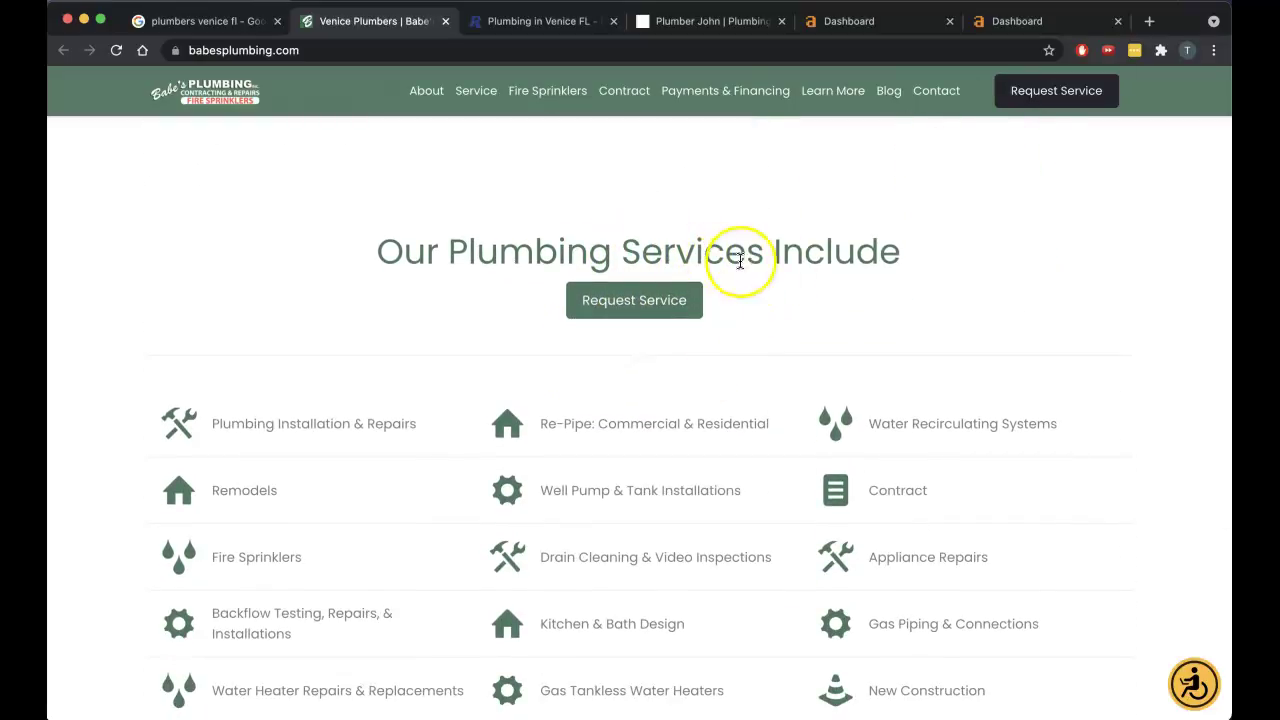
pyautogui.scroll(-2, 845, 252)
pyautogui.scroll(-3, 845, 252)
pyautogui.scroll(-2, 845, 255)
pyautogui.scroll(-2, 845, 257)
pyautogui.scroll(-2, 845, 257)
pyautogui.scroll(5, 845, 257)
pyautogui.scroll(4, 845, 257)
pyautogui.scroll(4, 845, 257)
pyautogui.scroll(1, 845, 257)
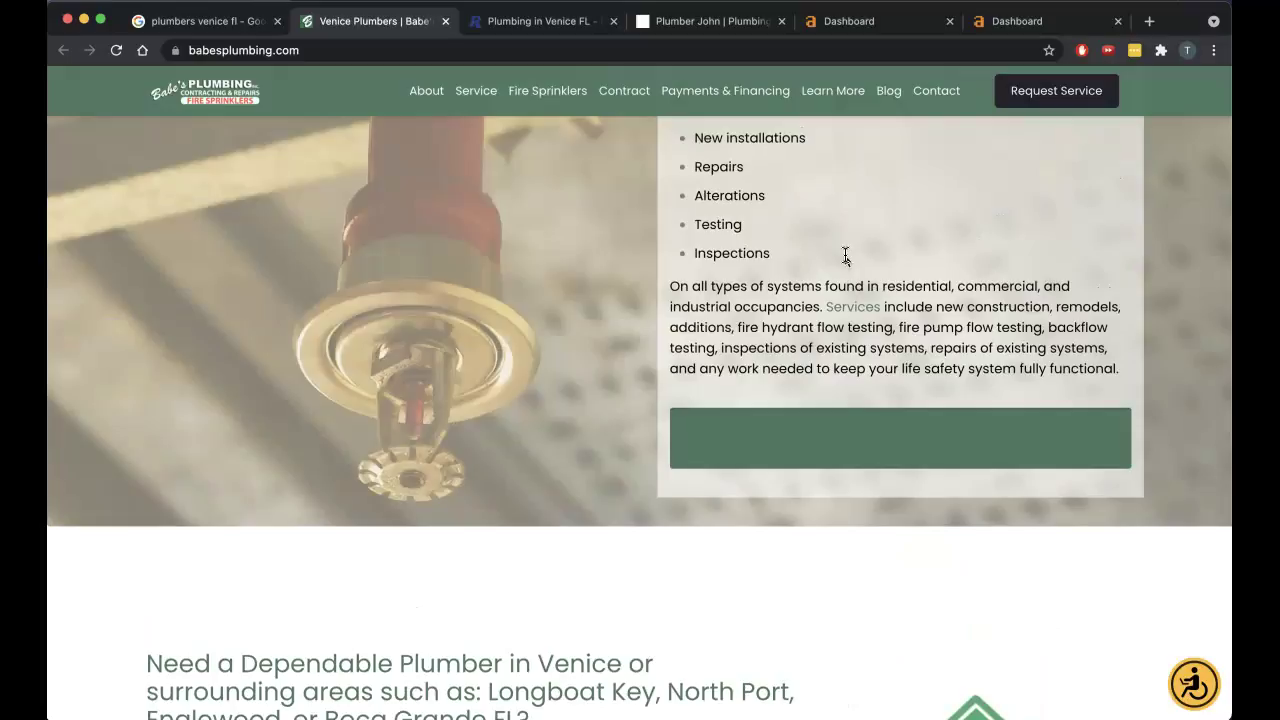
pyautogui.click(359, 50)
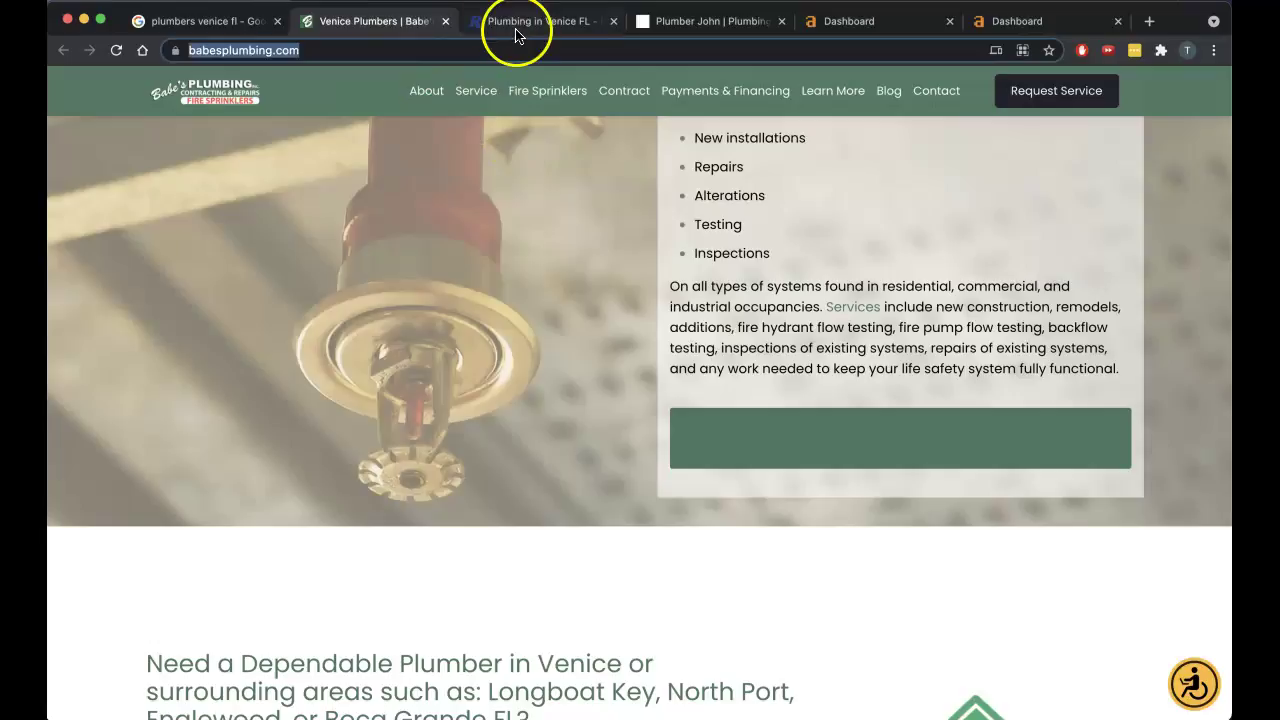
# - Look up babesplumbing.com in Ahrefs Site Explorer to show its overview (DR 18, 260 traffic)
pyautogui.click(862, 27)
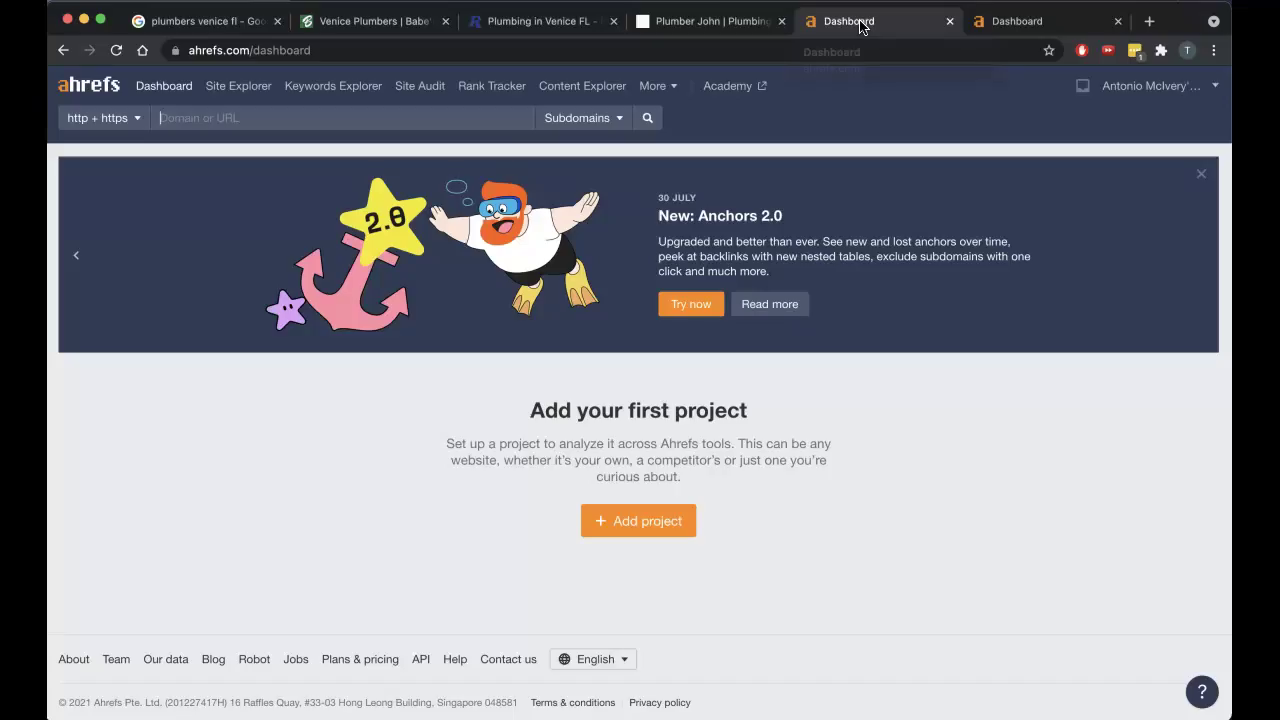
pyautogui.click(312, 124)
pyautogui.write('https://www.babesplumbing.com/')
pyautogui.press('Return')
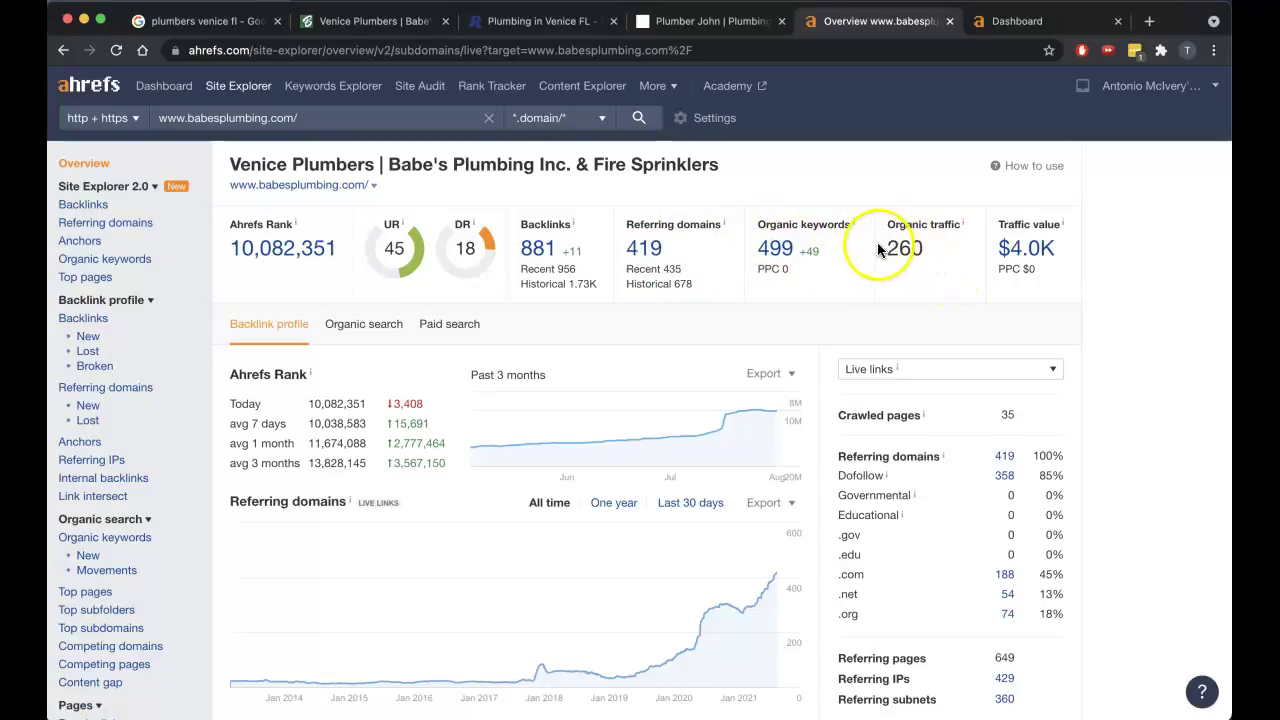
# - Review Babe's Plumbing's organic keywords, return to its overview, then select plumberjohnofvenice.com's address
pyautogui.click(780, 251)
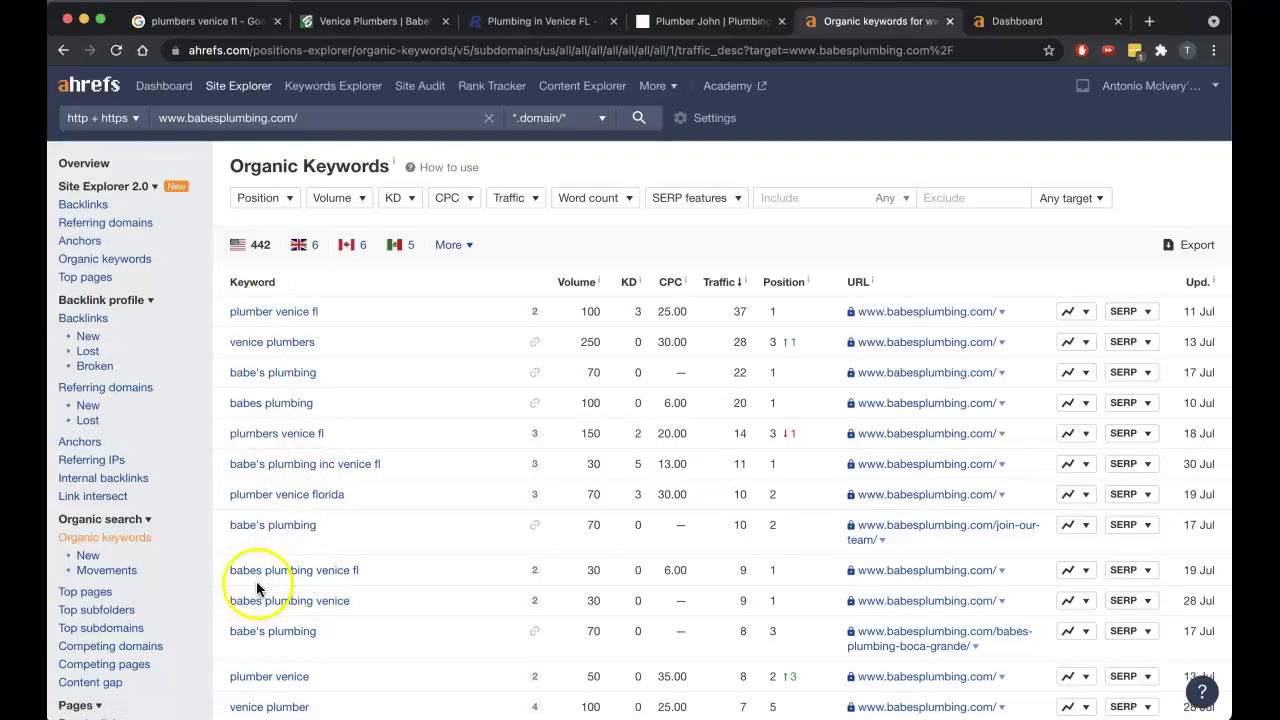
pyautogui.scroll(-2, 298, 618)
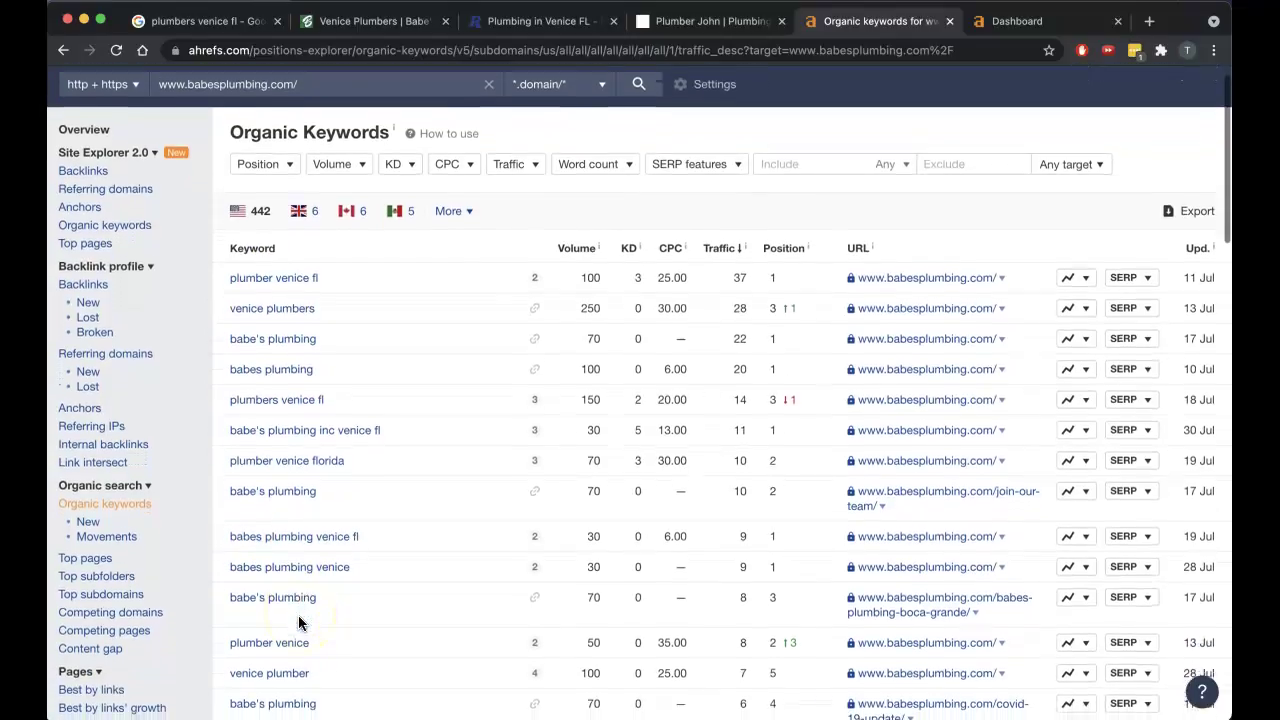
pyautogui.scroll(2, 298, 615)
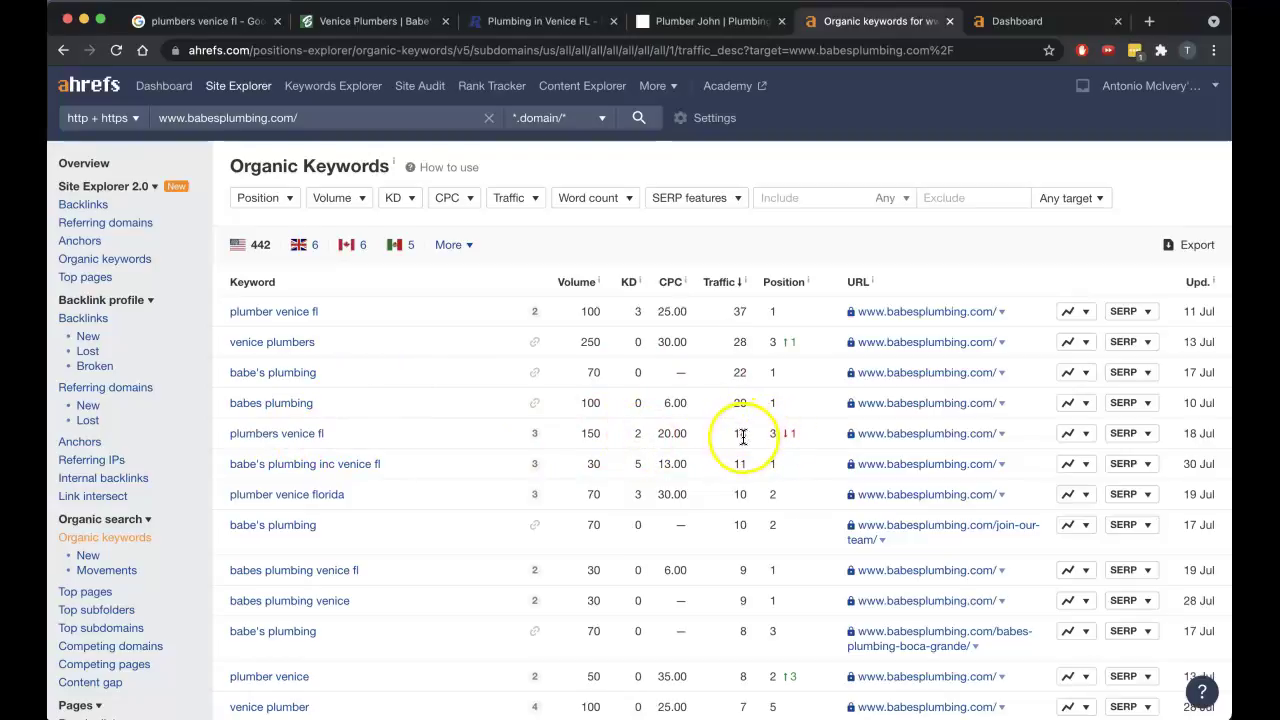
pyautogui.scroll(-1, 740, 447)
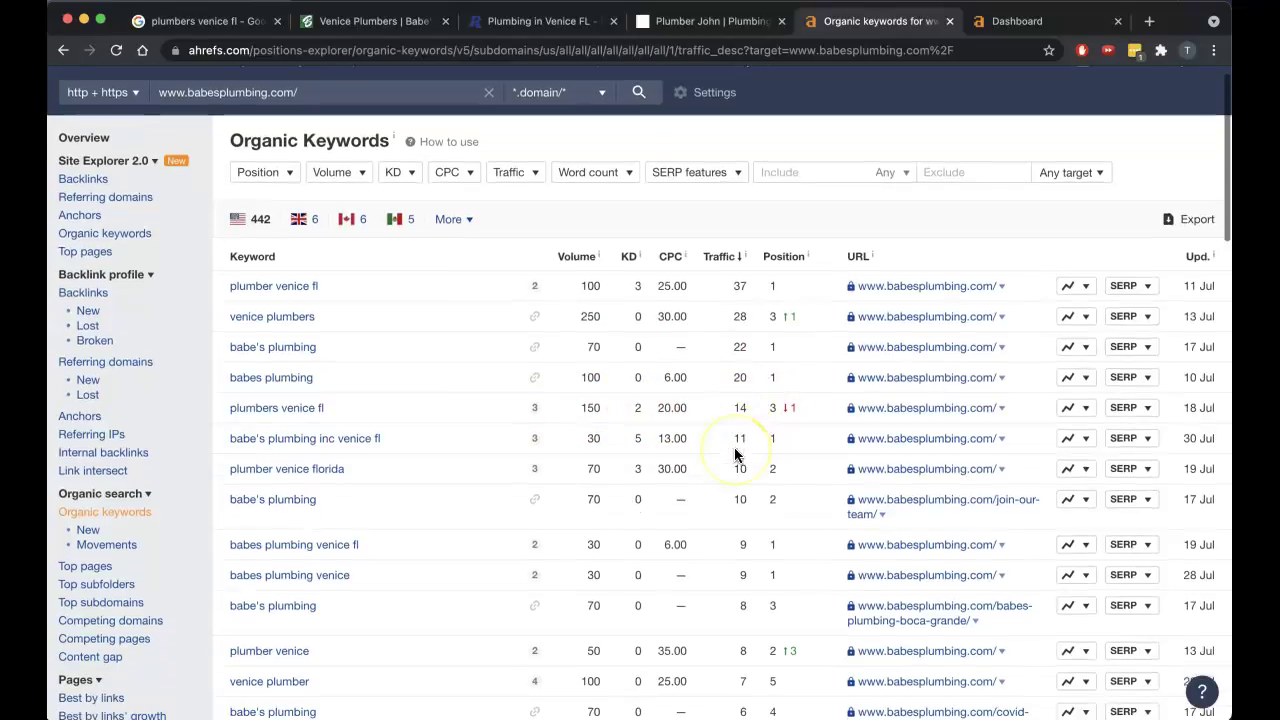
pyautogui.click(100, 140)
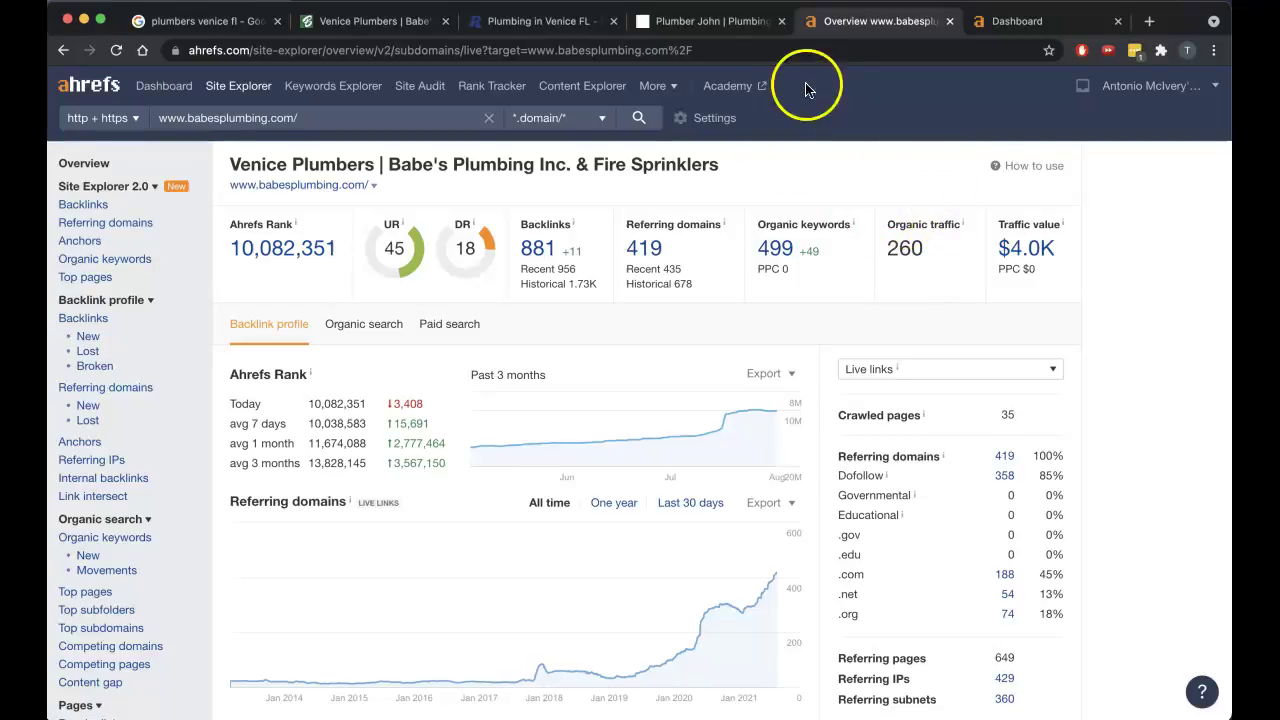
pyautogui.click(714, 24)
pyautogui.click(499, 48)
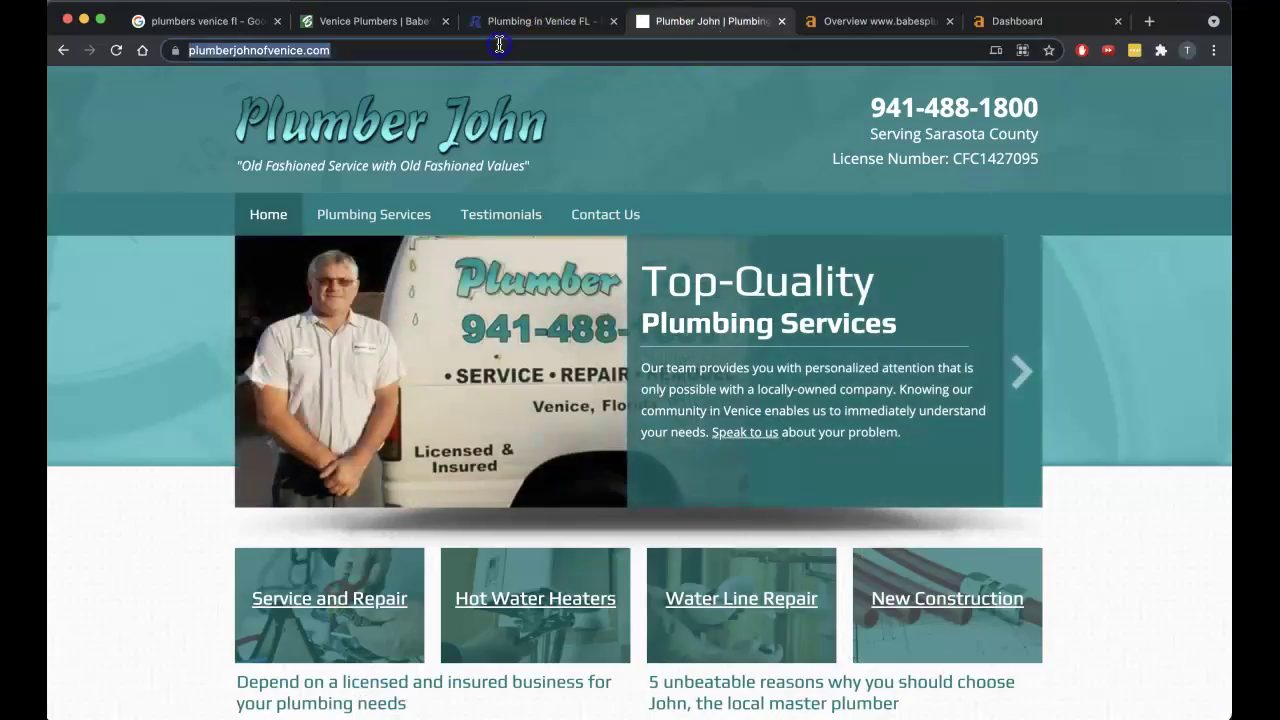
# - Look up plumberjohnofvenice.com in Ahrefs and show its Organic Keywords report of 37 keywords
pyautogui.click(1018, 21)
pyautogui.write('https://www.plumberjohnofvenice.com/')
pyautogui.press('Return')
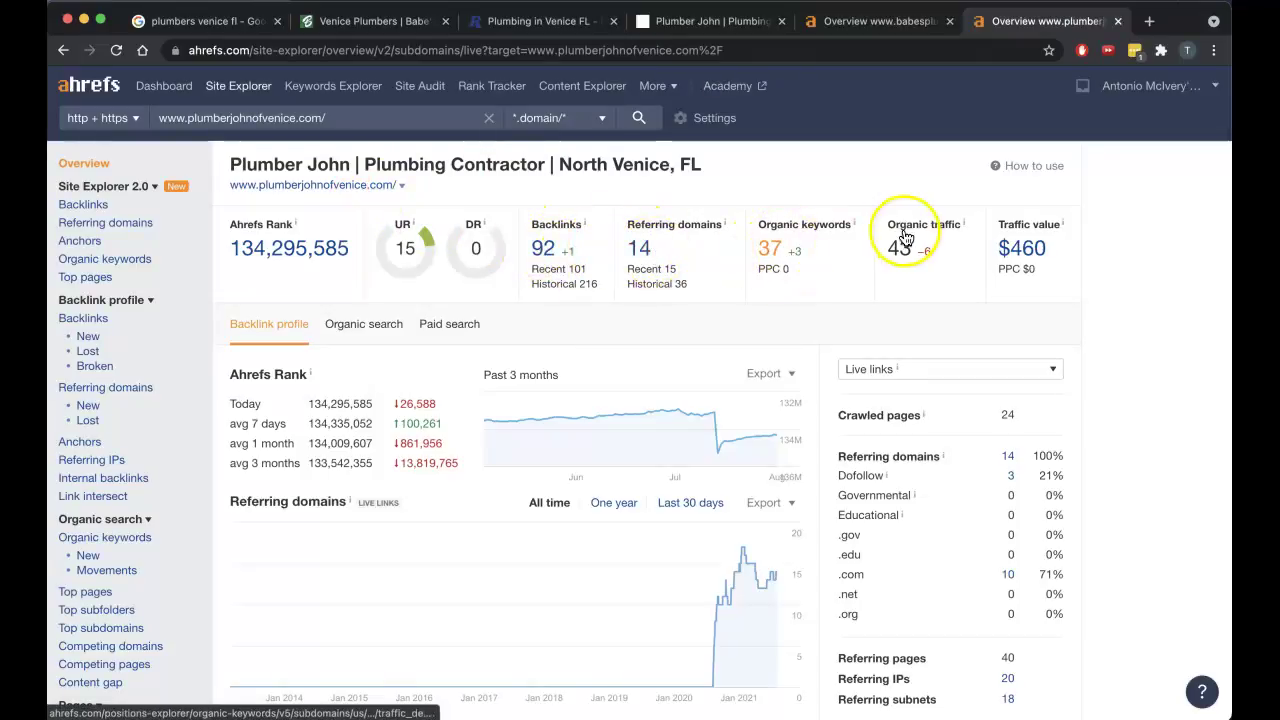
pyautogui.click(768, 250)
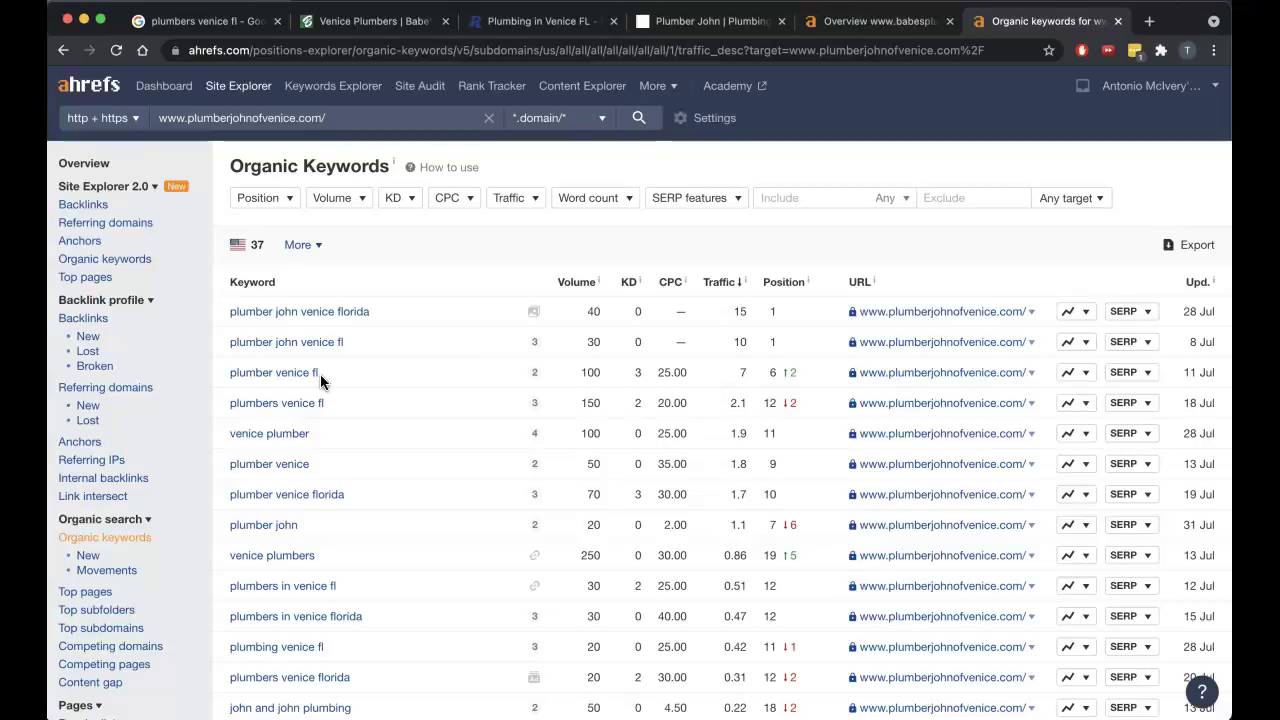
# - Review Plumber John's keyword table, then return to its overview (DR 0, 43 organic traffic)
pyautogui.click(567, 385)
pyautogui.scroll(-3, 683, 635)
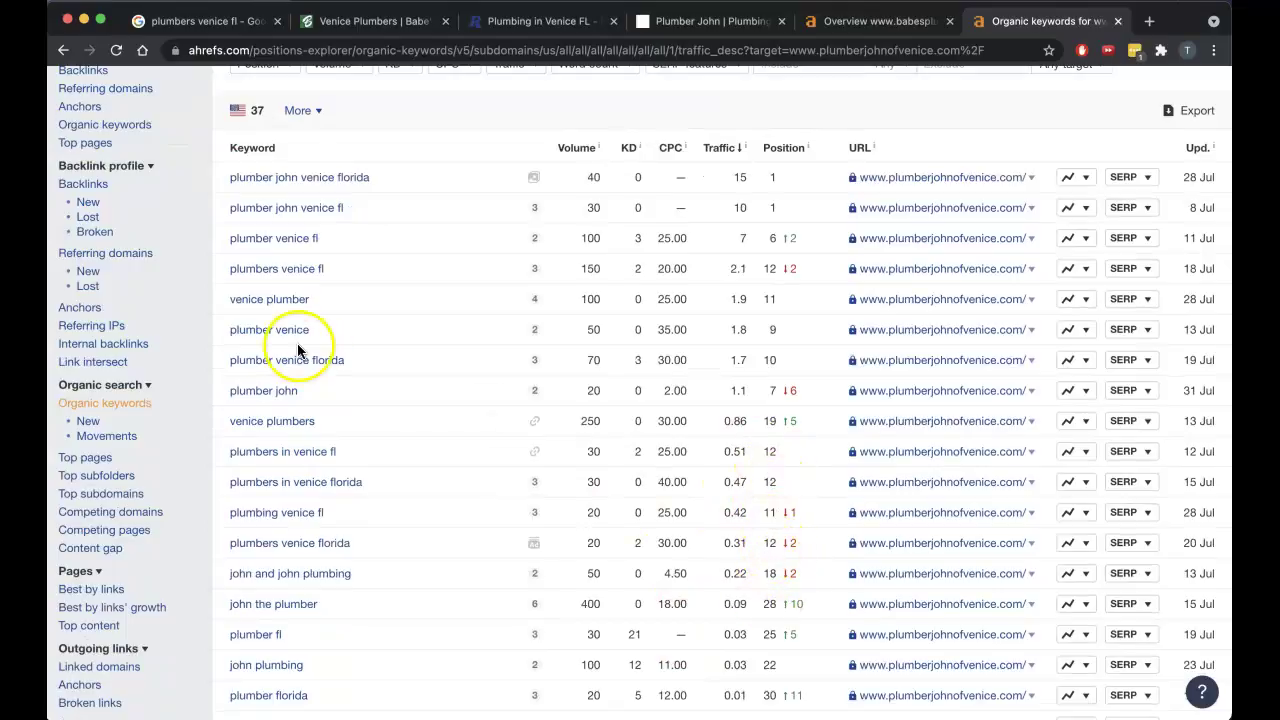
pyautogui.scroll(3, 300, 350)
pyautogui.click(84, 163)
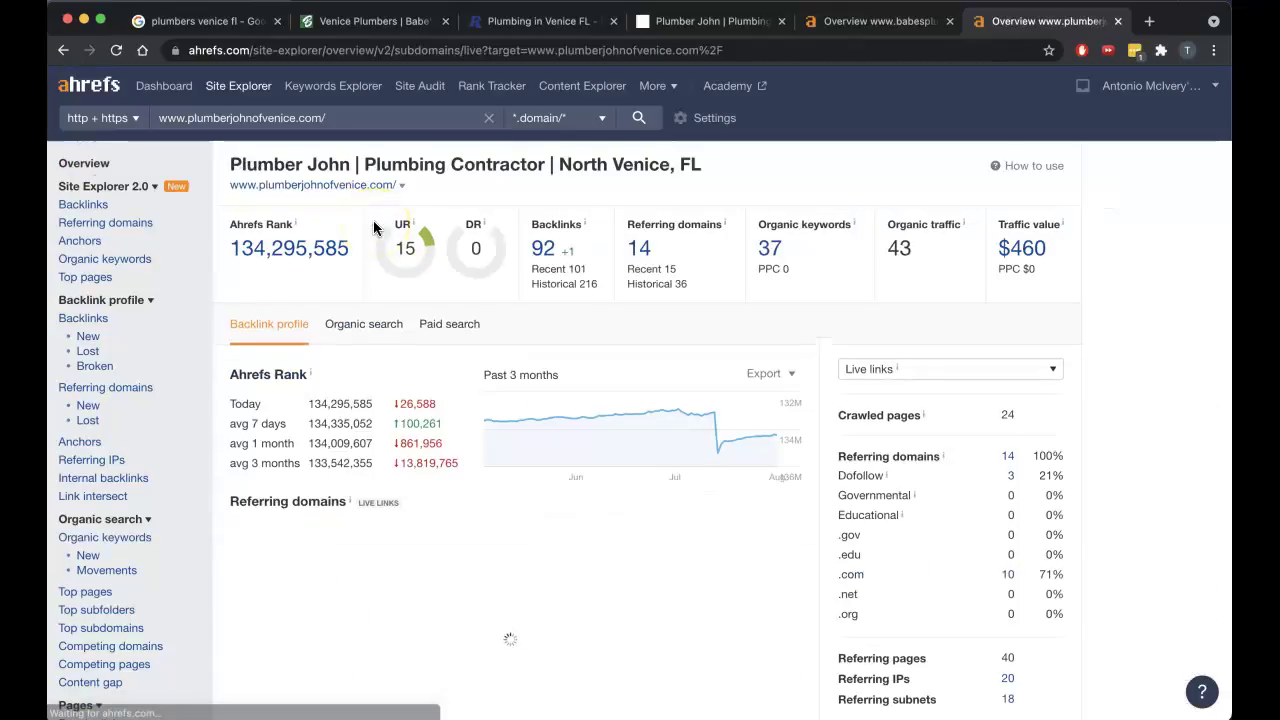